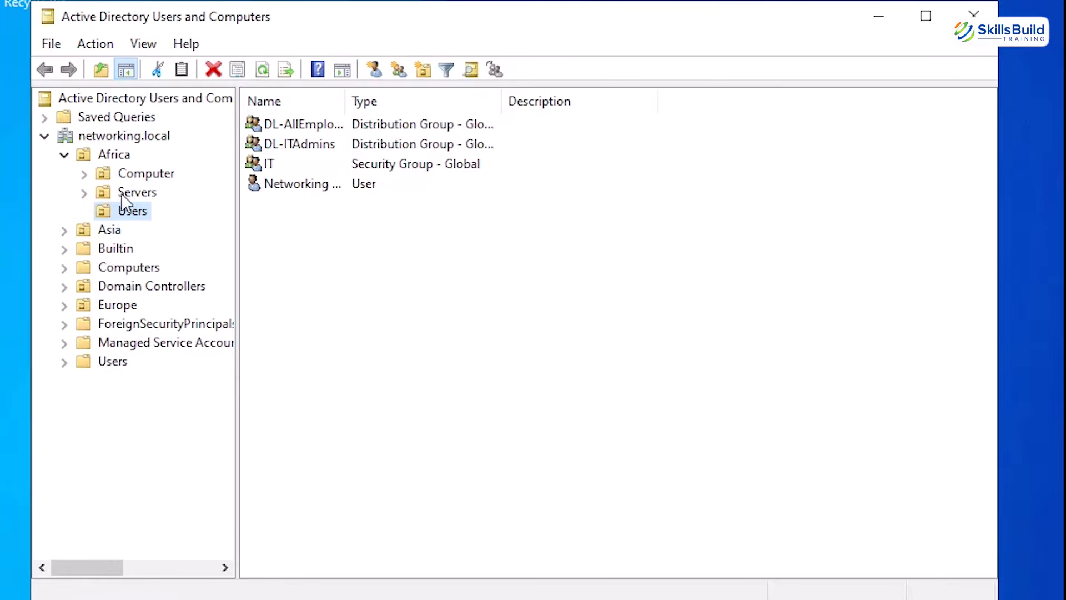
Search the networking.local domain for users, contacts and groups with the name "networking"
right_click(123, 138)
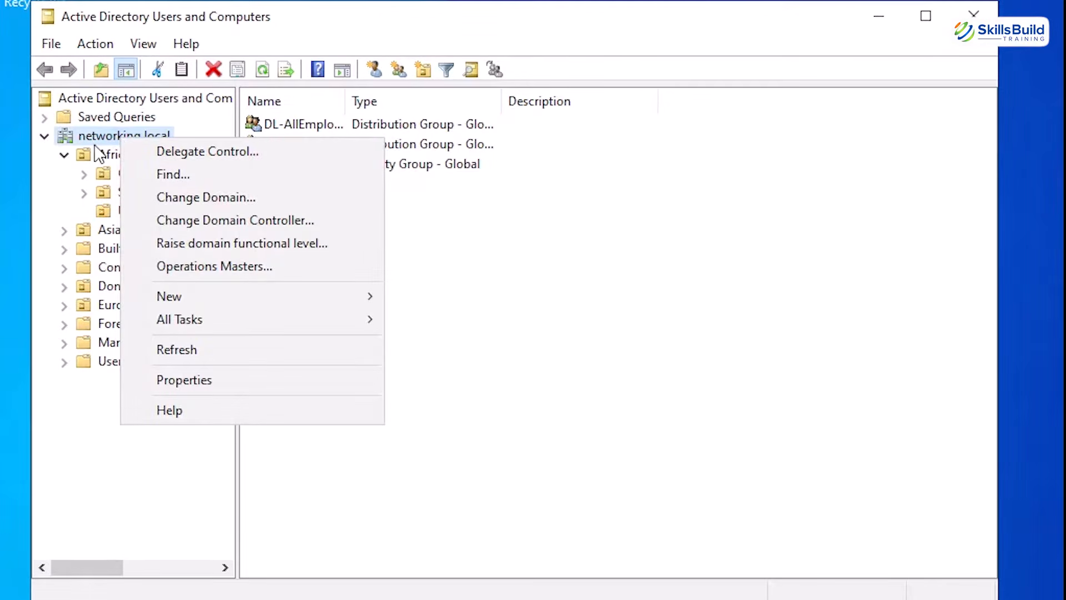
left_click(67, 154)
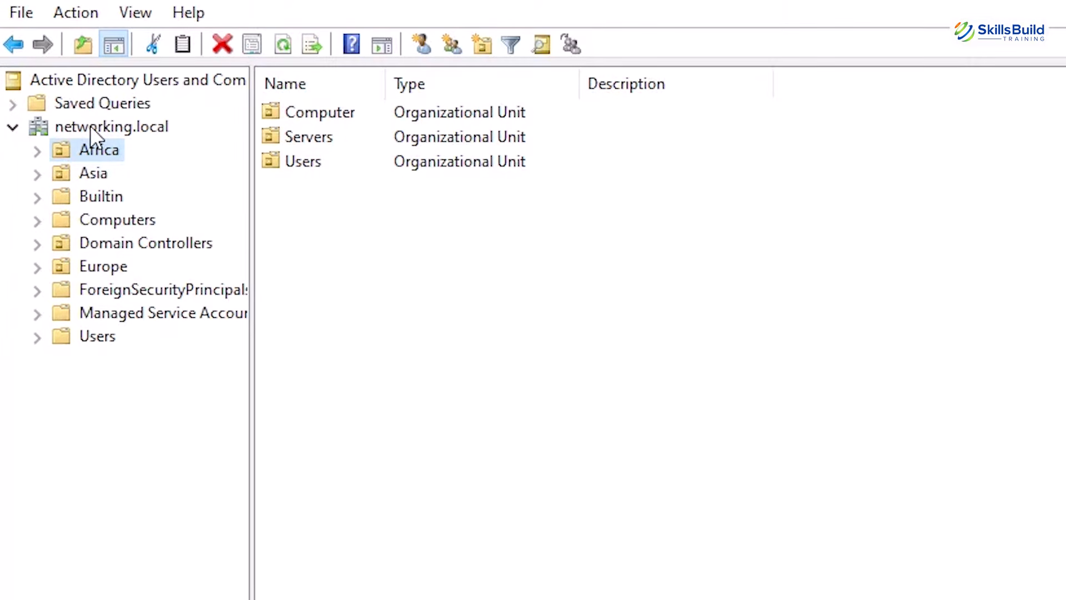
right_click(91, 125)
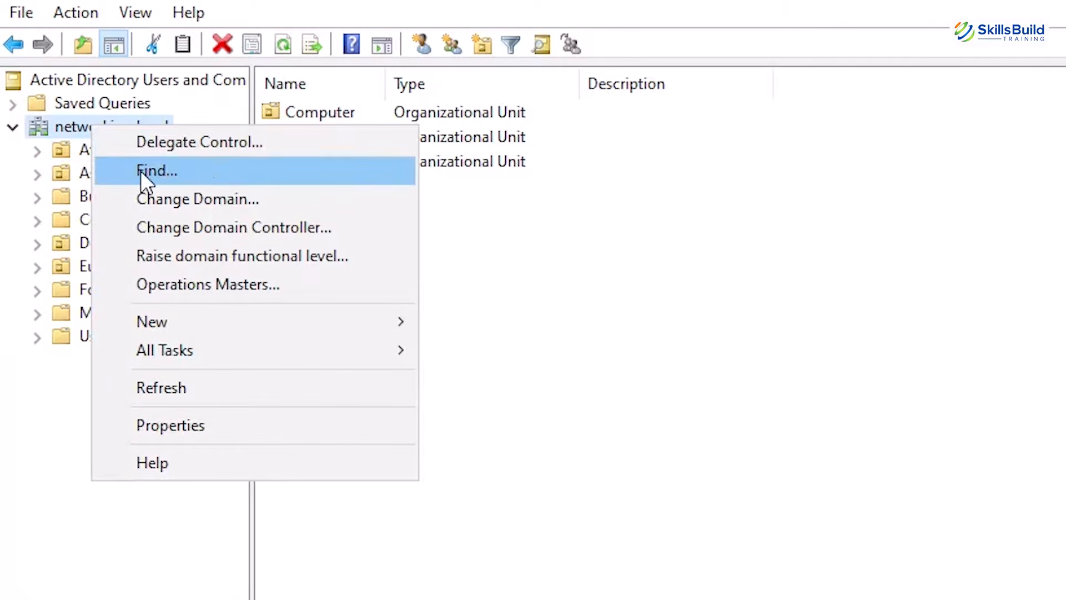
left_click(171, 169)
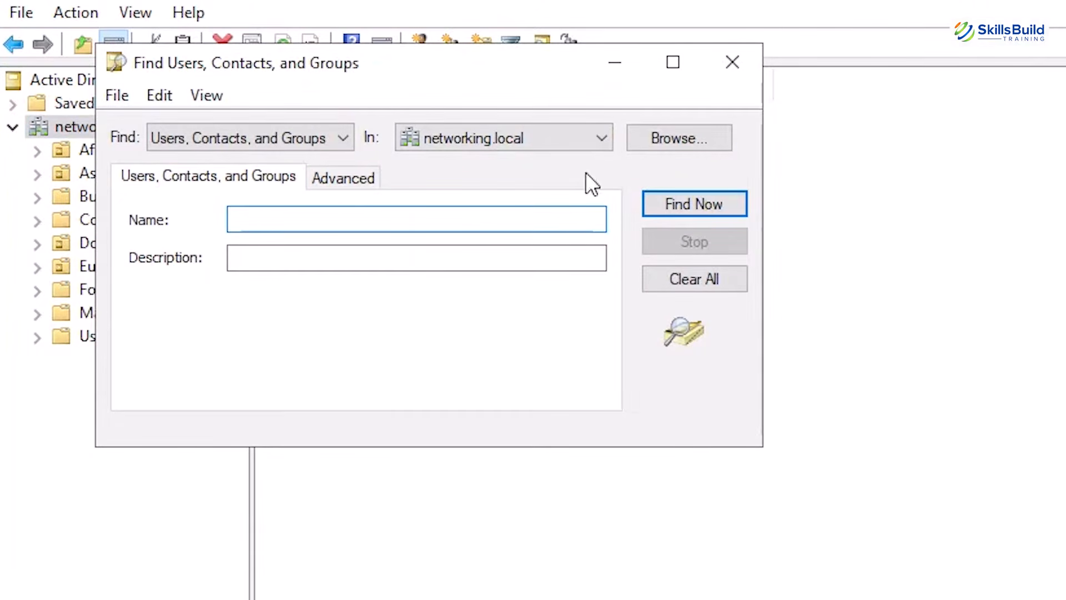
left_click_drag(521, 69, 678, 197)
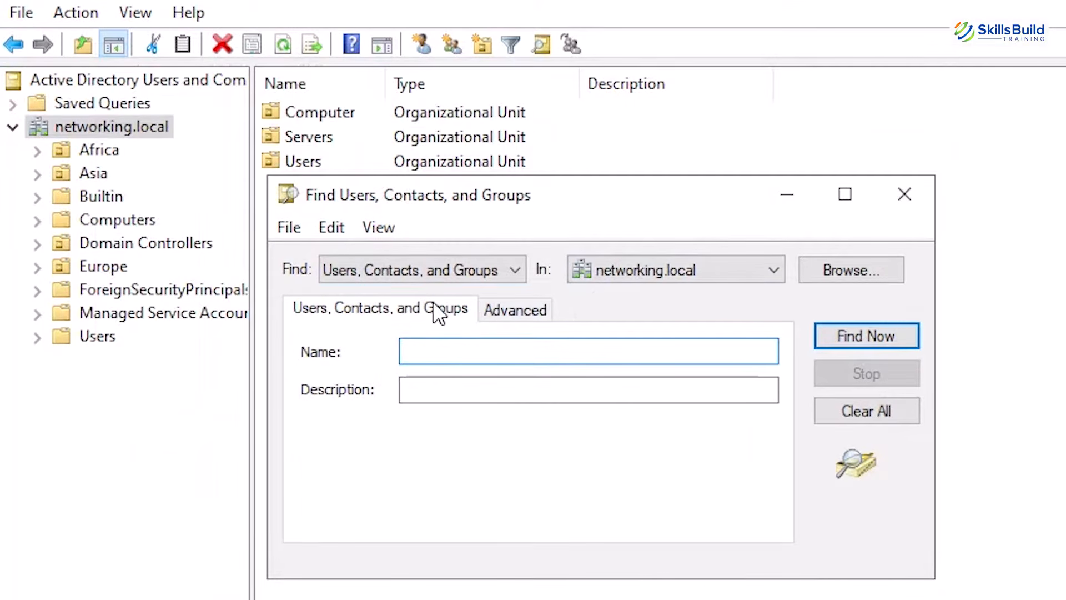
left_click(514, 271)
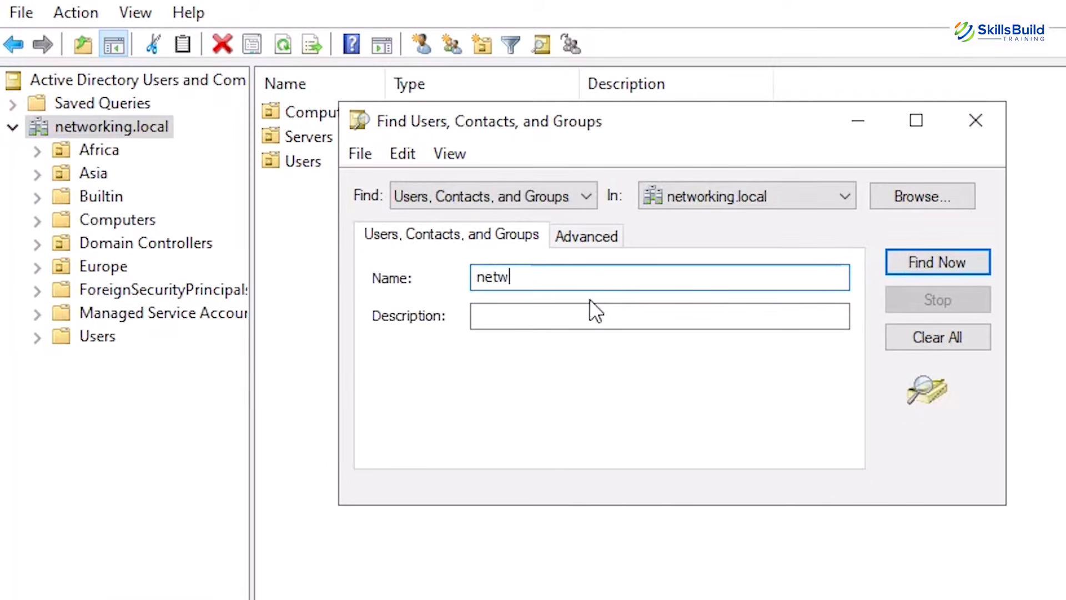
type("ng")
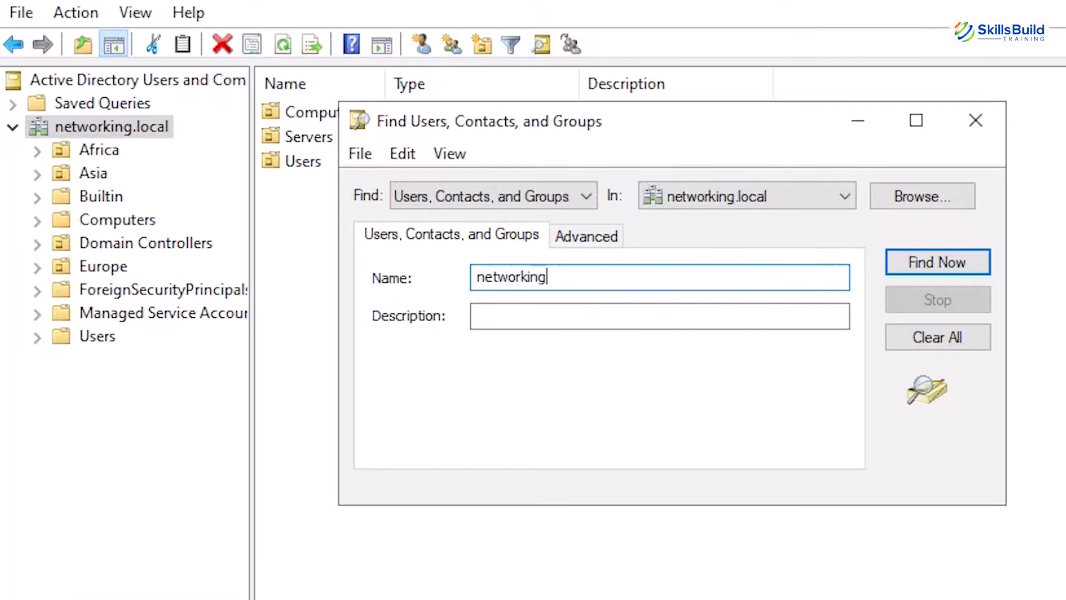
left_click(917, 271)
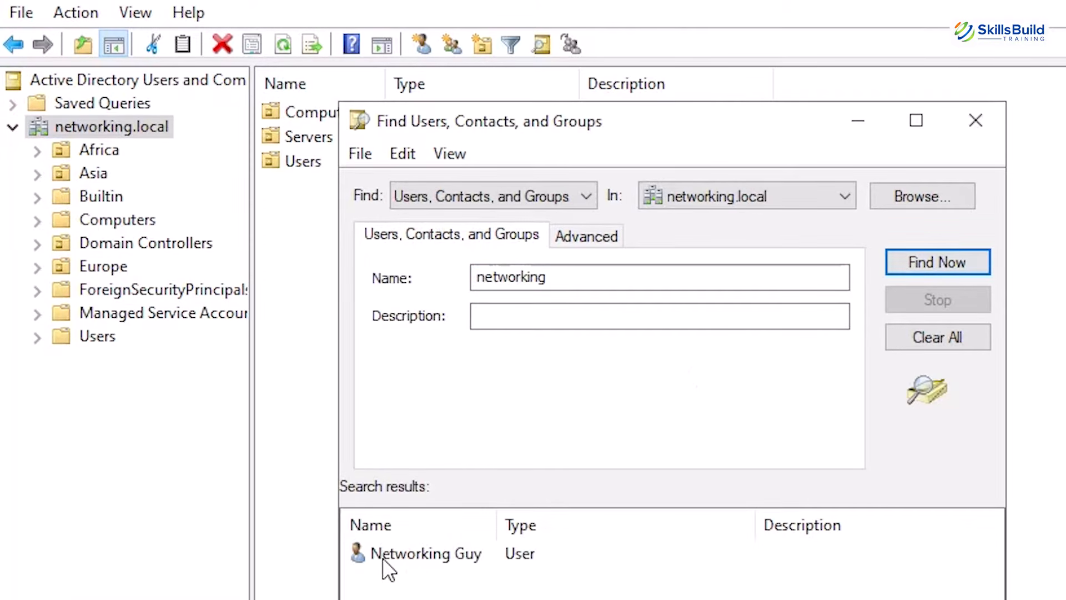
left_click(562, 282)
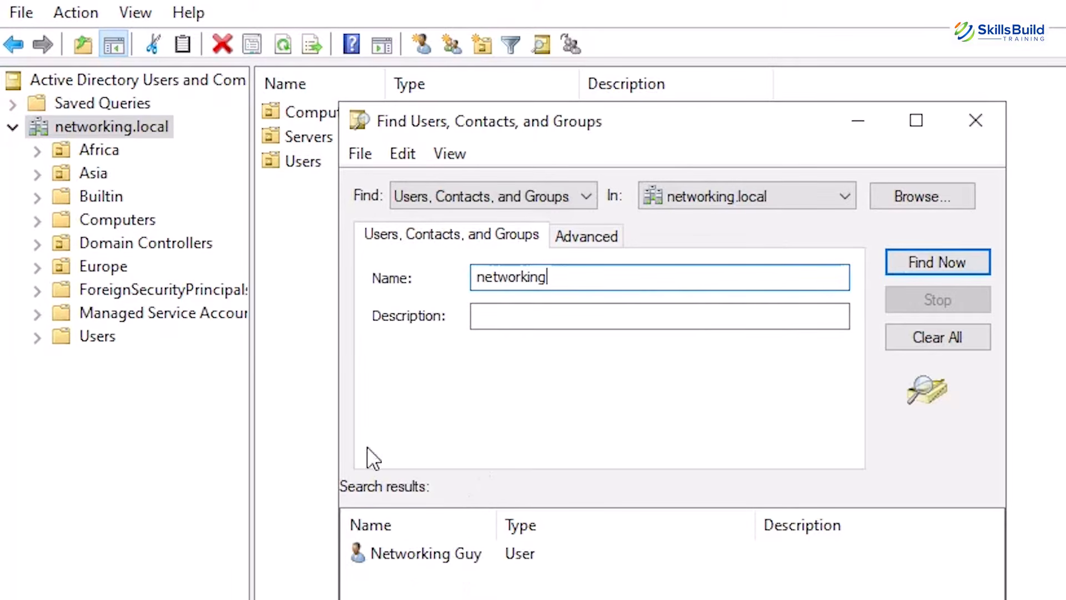
Open the password reset for the user account in the search results
left_click_drag(646, 112, 640, 23)
left_click(438, 466)
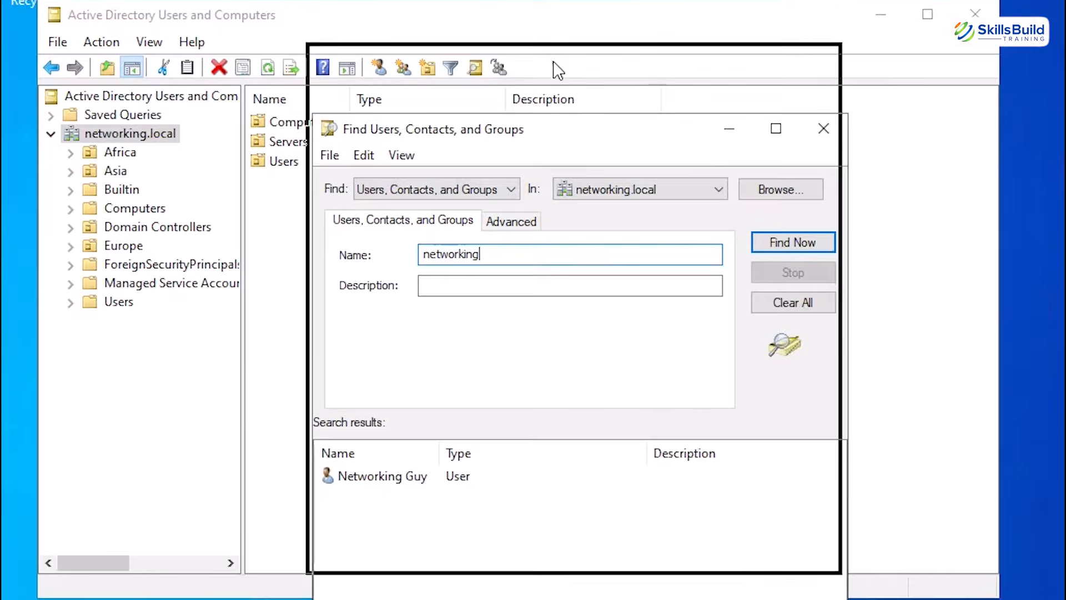
left_click_drag(560, 132, 554, 62)
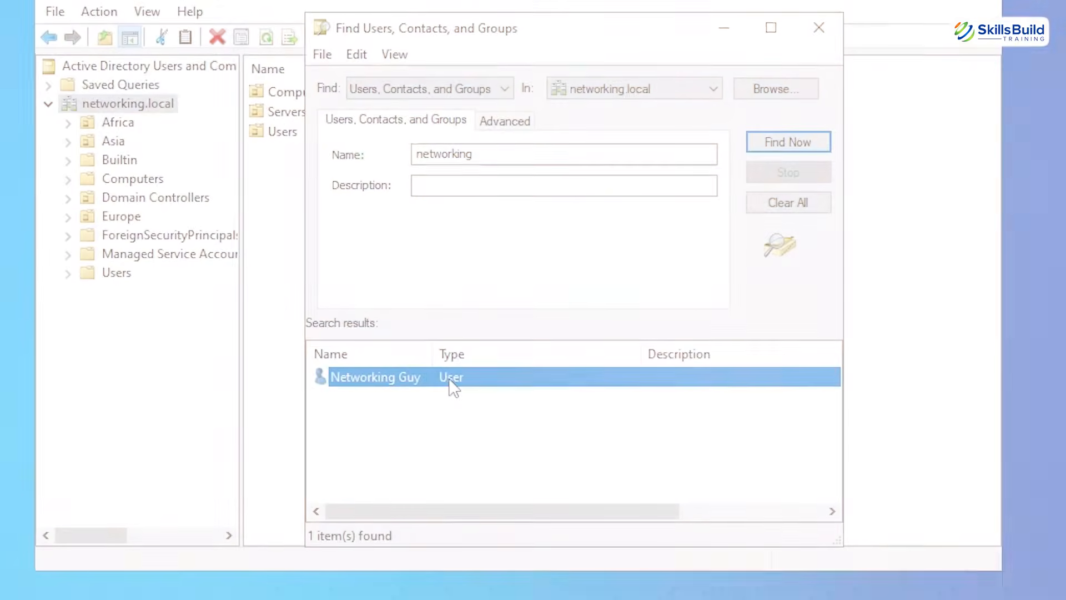
right_click(448, 391)
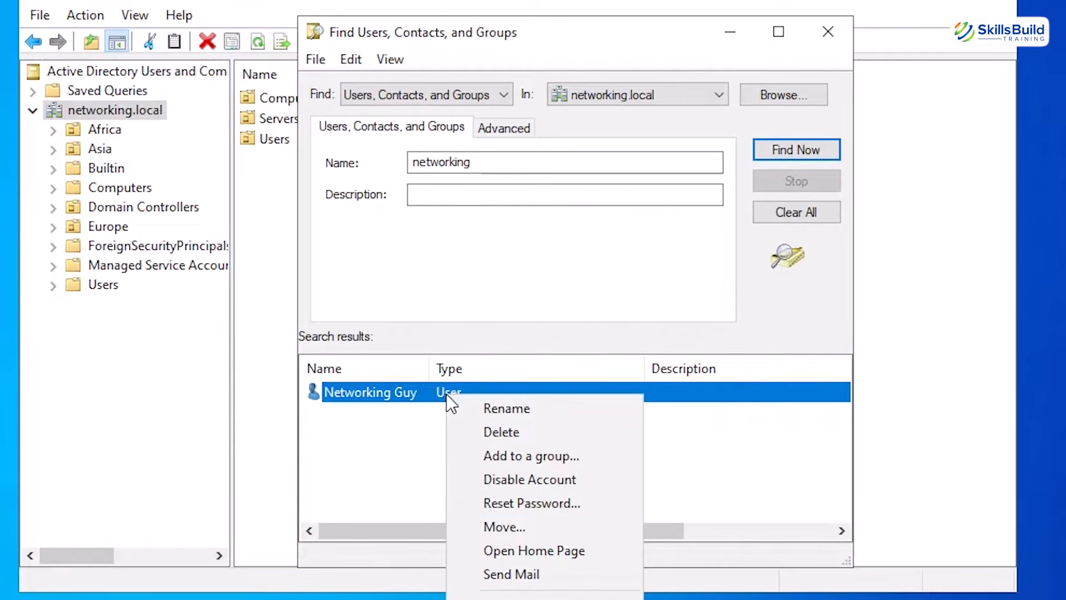
left_click(542, 503)
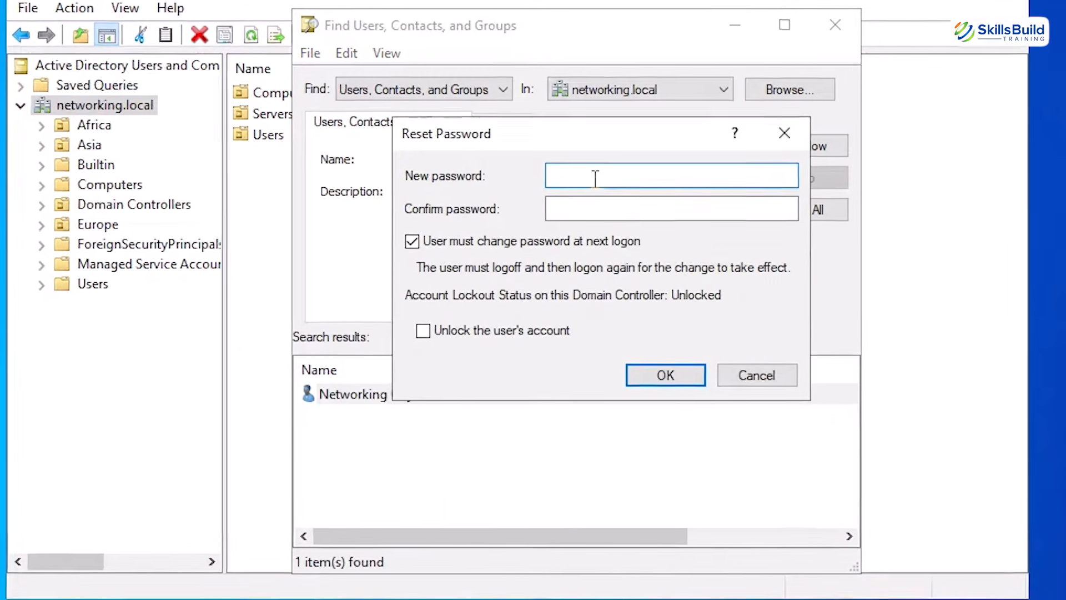
Enter and confirm the new account password, enable unlocking the user's account, and carry out the reset
type("P")
type("assword")
key("Tab")
type("Password")
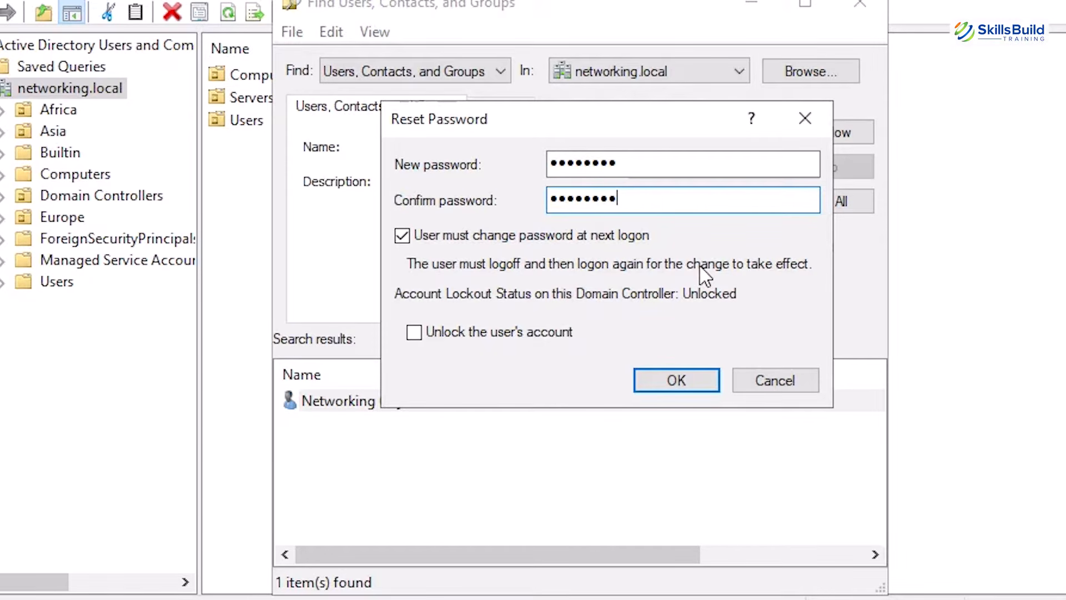
left_click(427, 347)
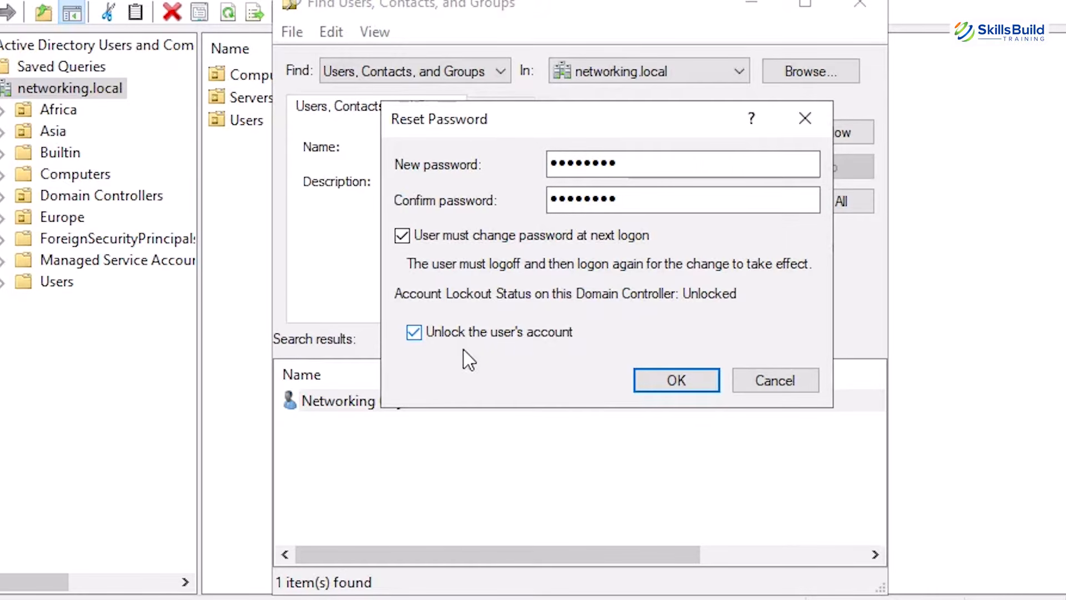
left_click(675, 380)
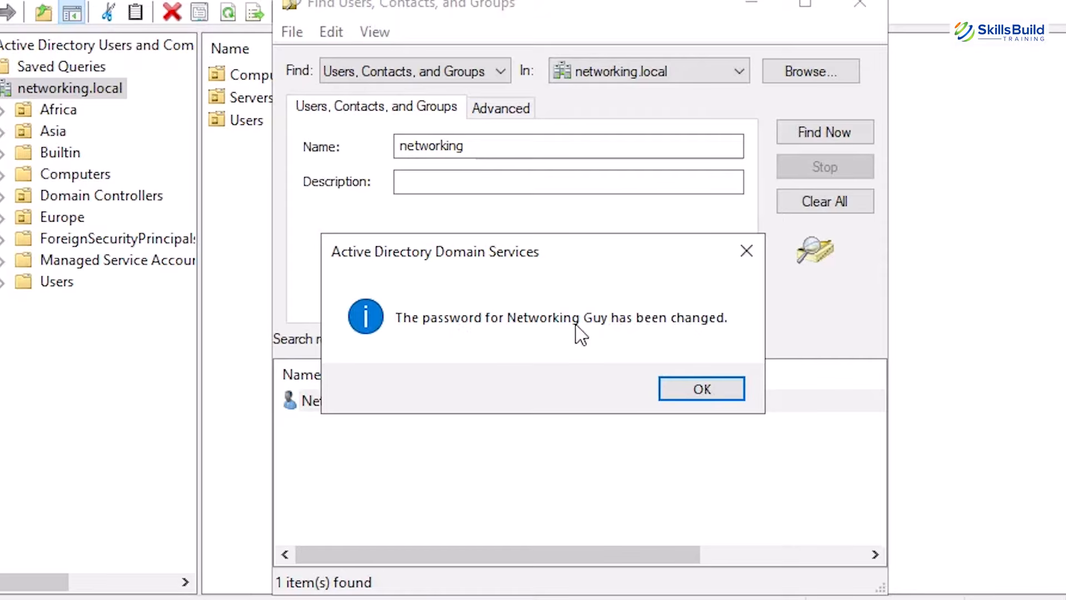
left_click(703, 386)
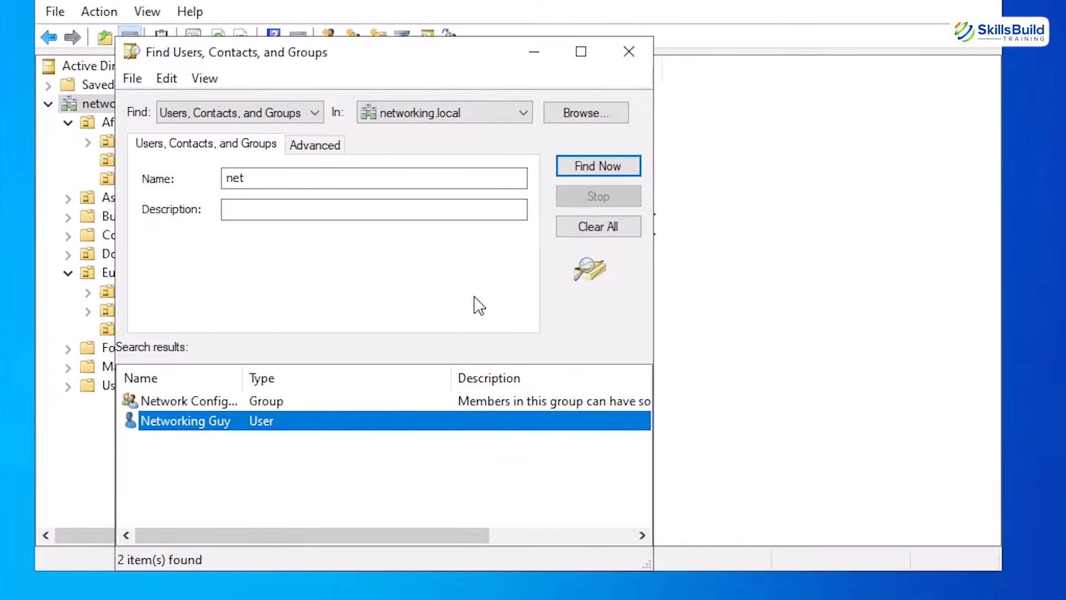
In the properties of the user found under "net", set the description to "New Comer" and the office to "Washington", and save
right_click(387, 420)
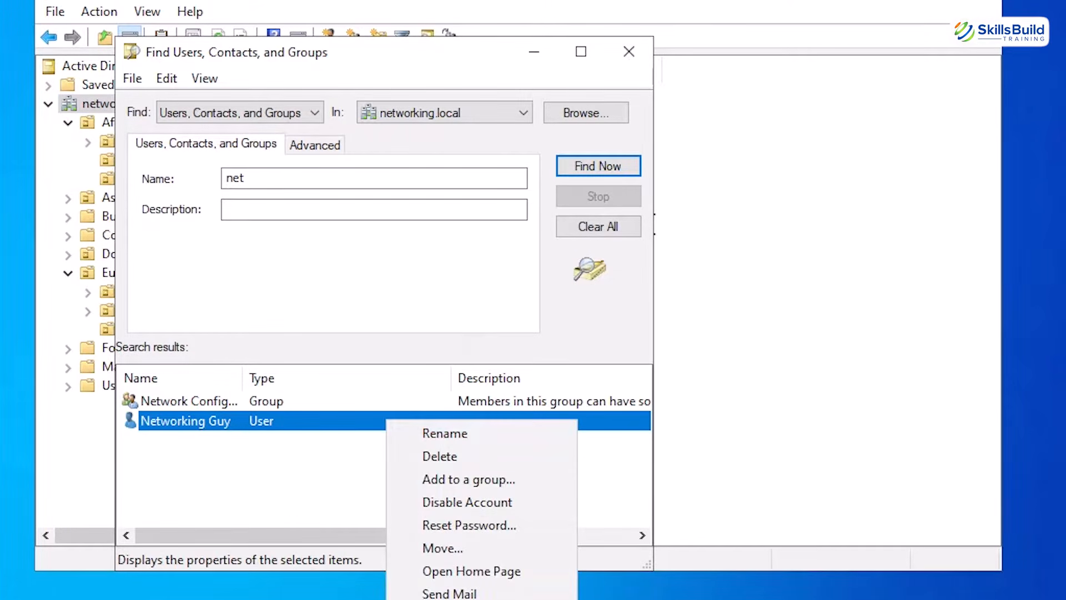
left_click(422, 596)
left_click(608, 365)
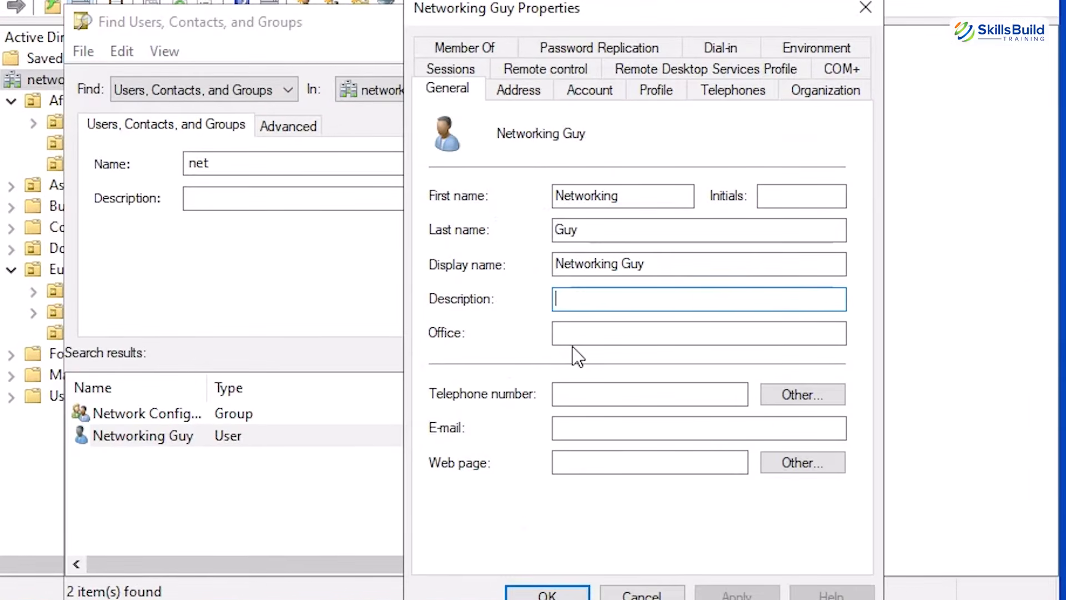
type("N")
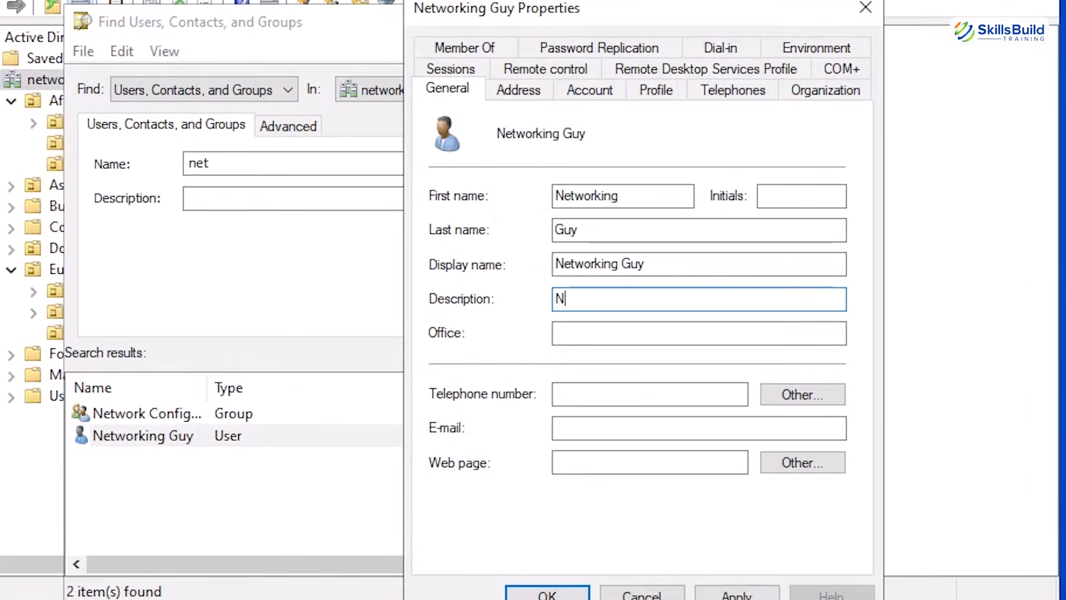
type("ew Comer")
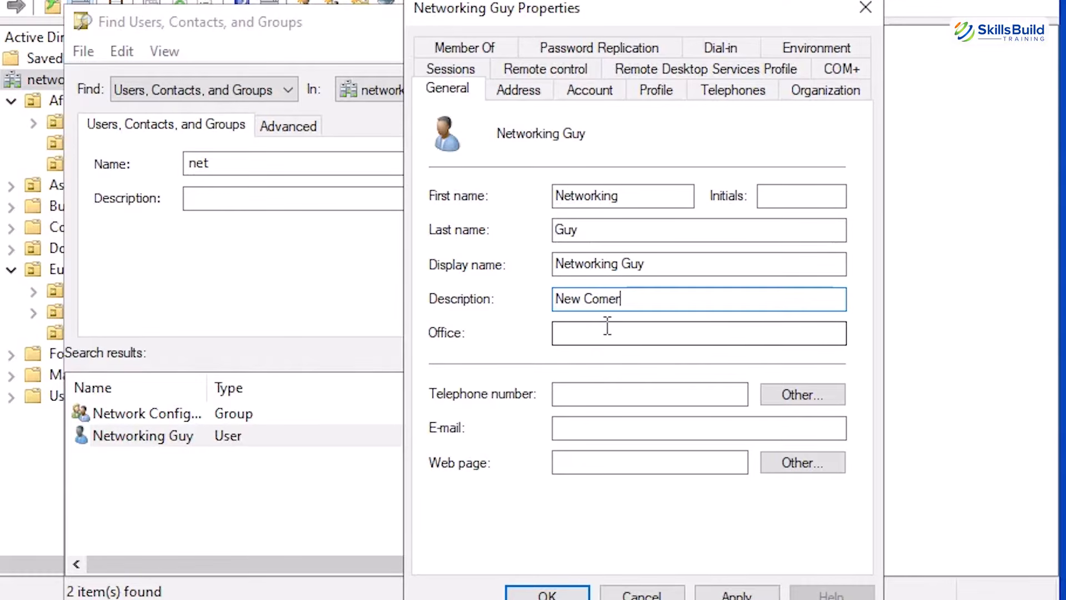
left_click(608, 328)
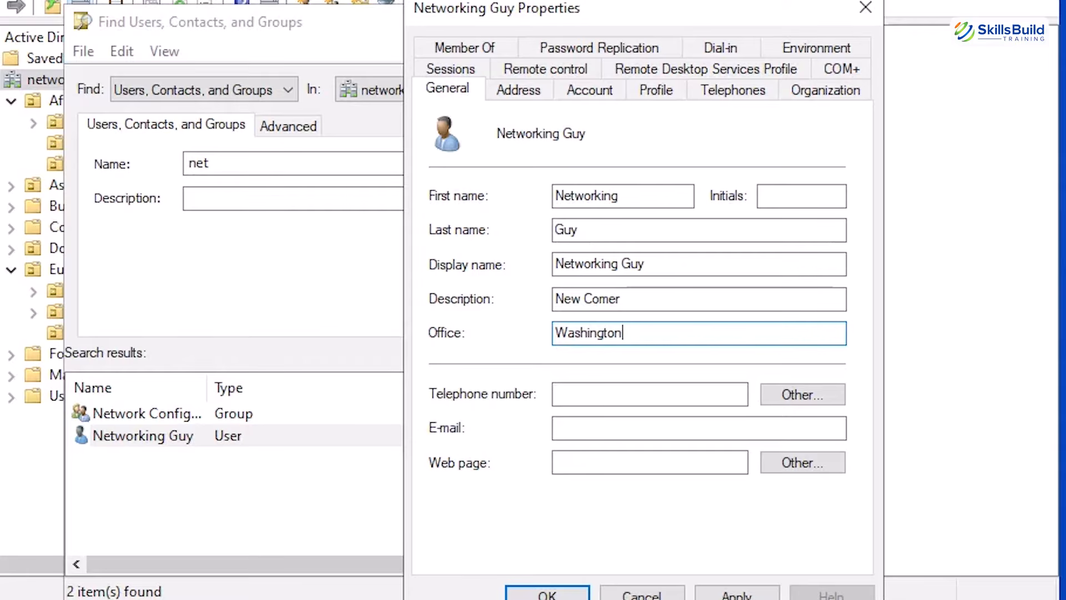
left_click(610, 396)
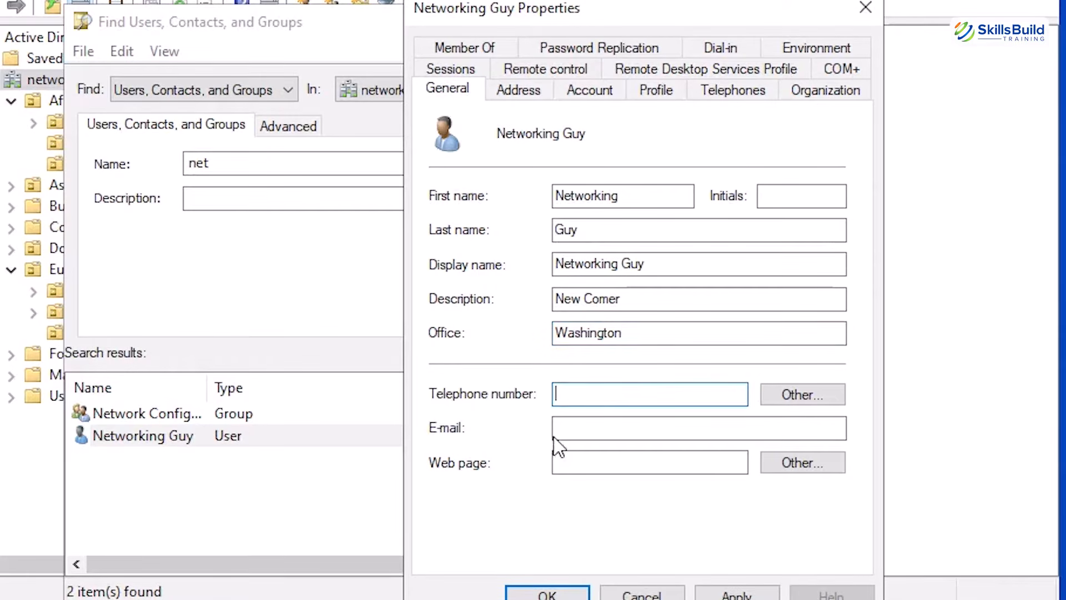
left_click(562, 459)
left_click(738, 567)
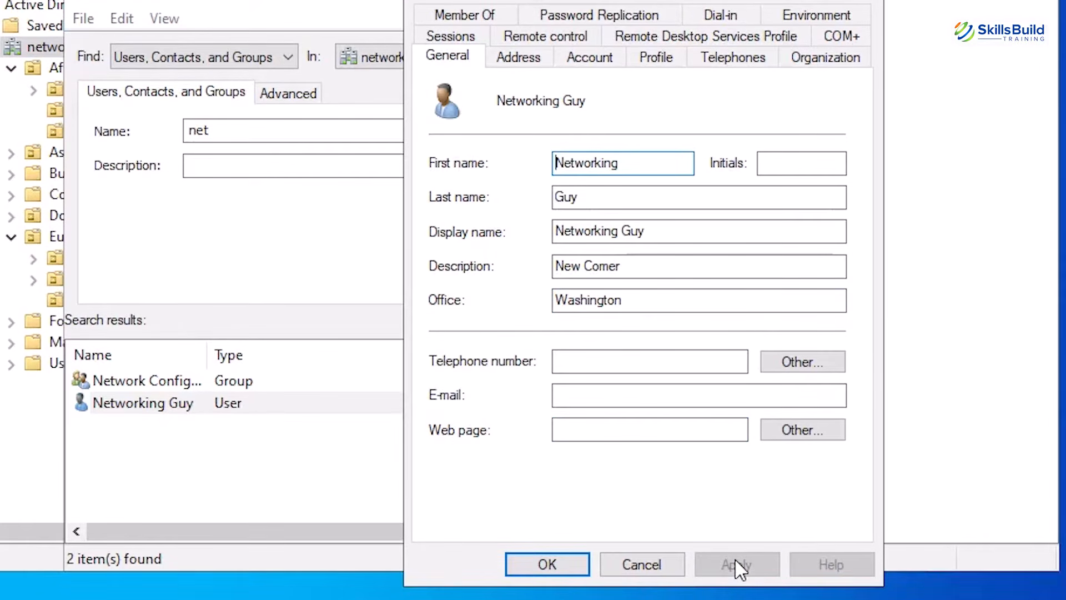
left_click(547, 565)
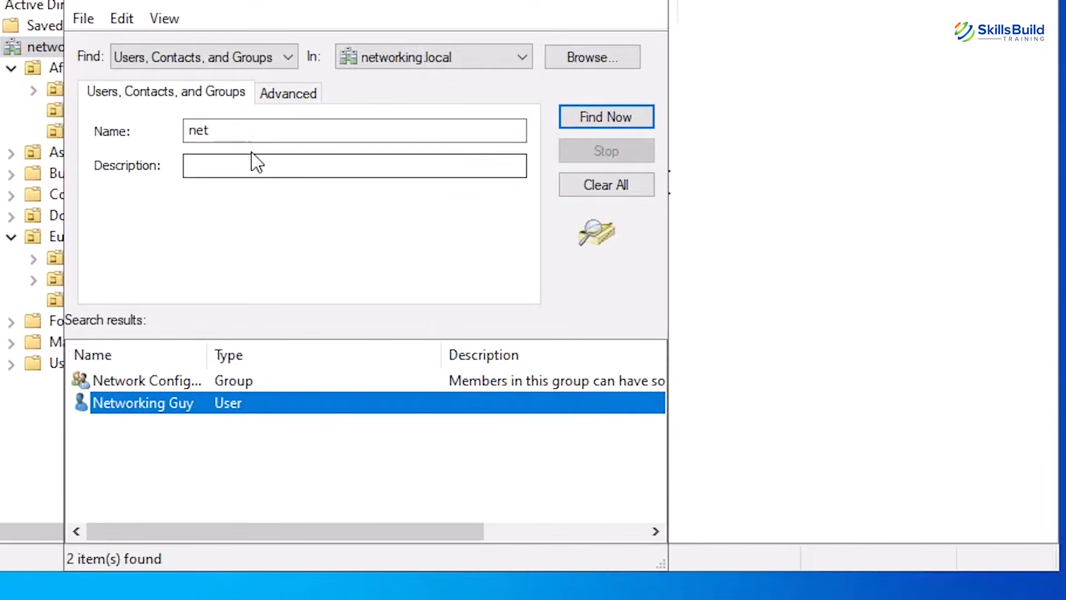
Clear the name criterion, search the domain by the description "new comer", and select the matching user
left_click(250, 139)
key("BackSpace")
key("BackSpace")
key("BackSpace")
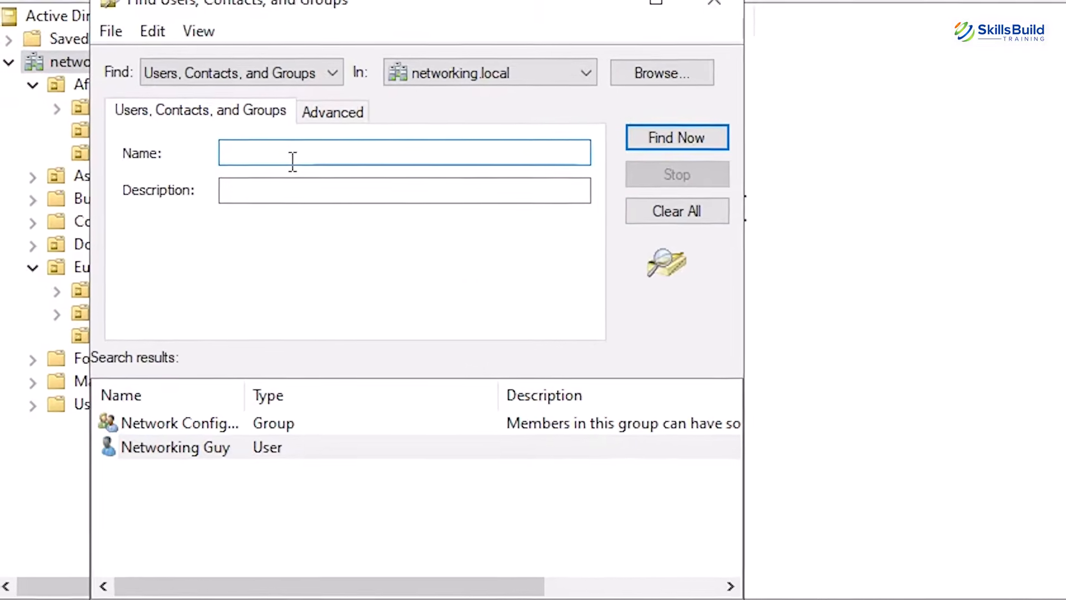
left_click(264, 168)
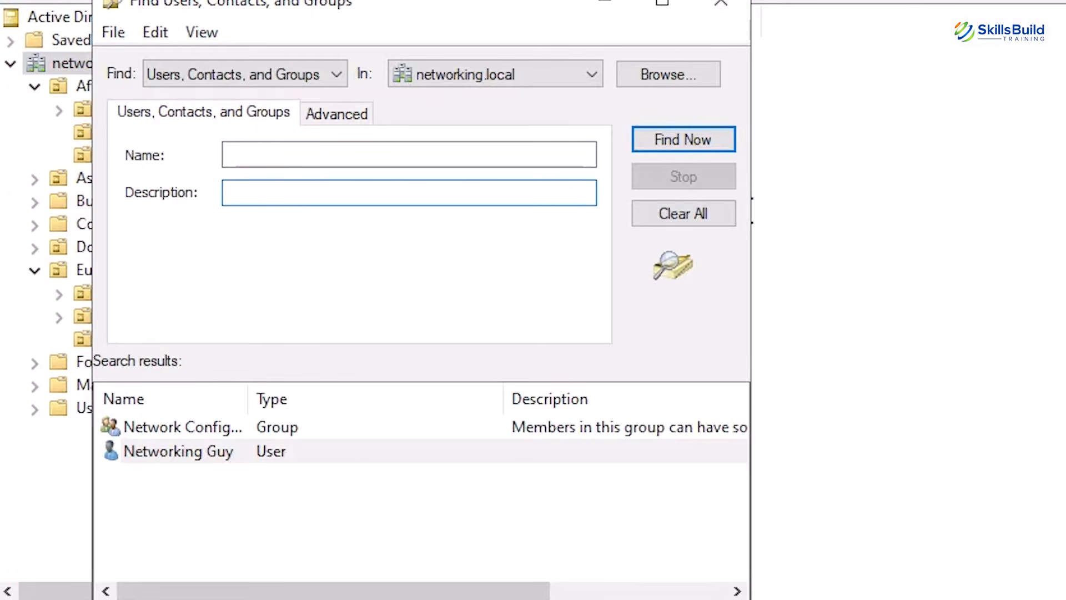
type("new comer")
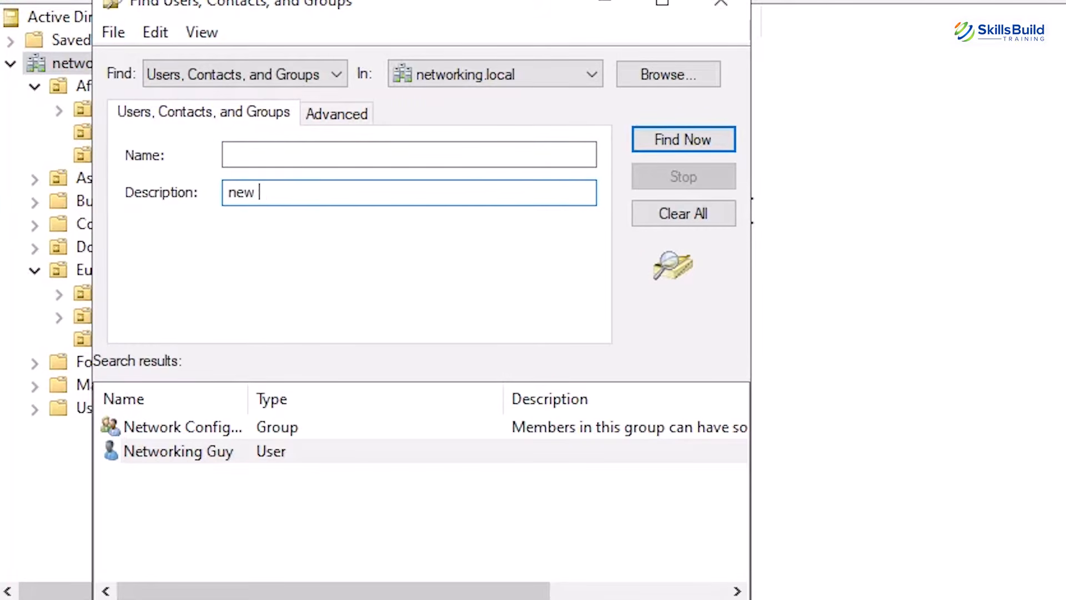
left_click(671, 135)
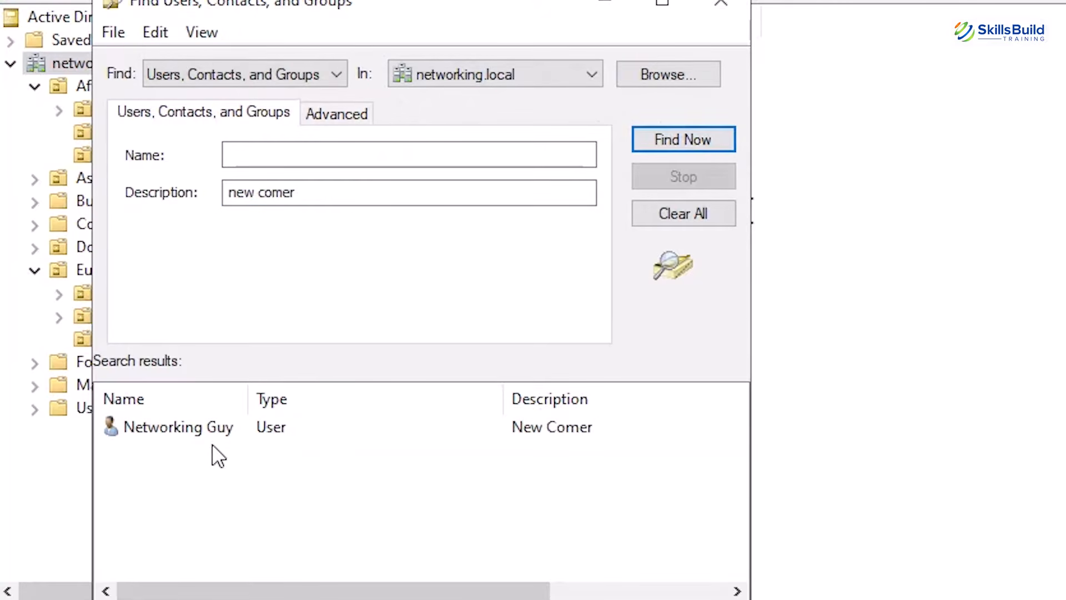
left_click(355, 426)
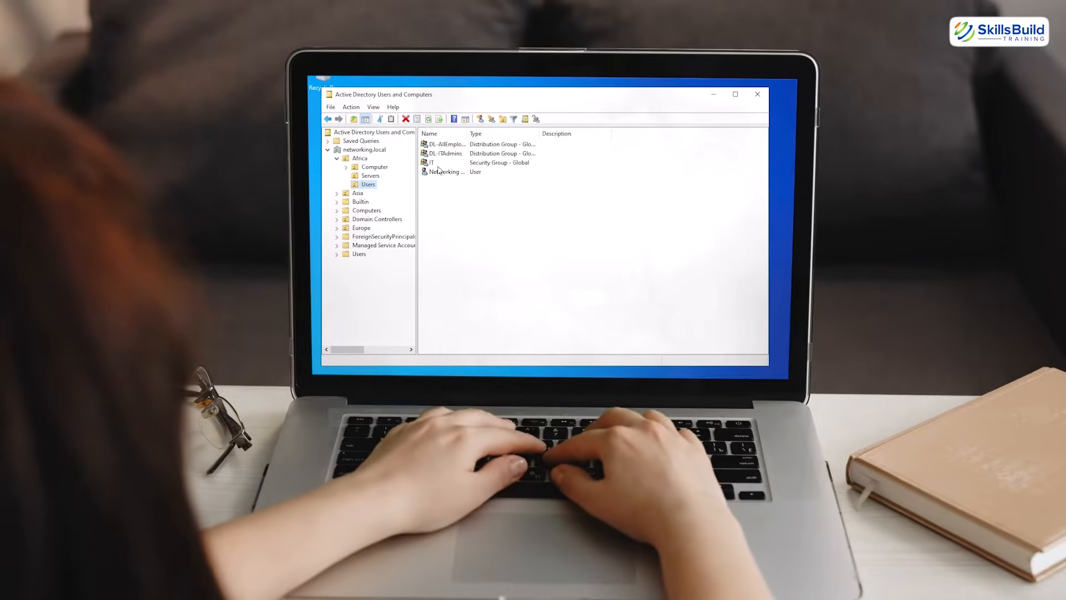
In the properties of the user found under "networking", add the account to the DL-AllEmployees group
left_click(440, 171)
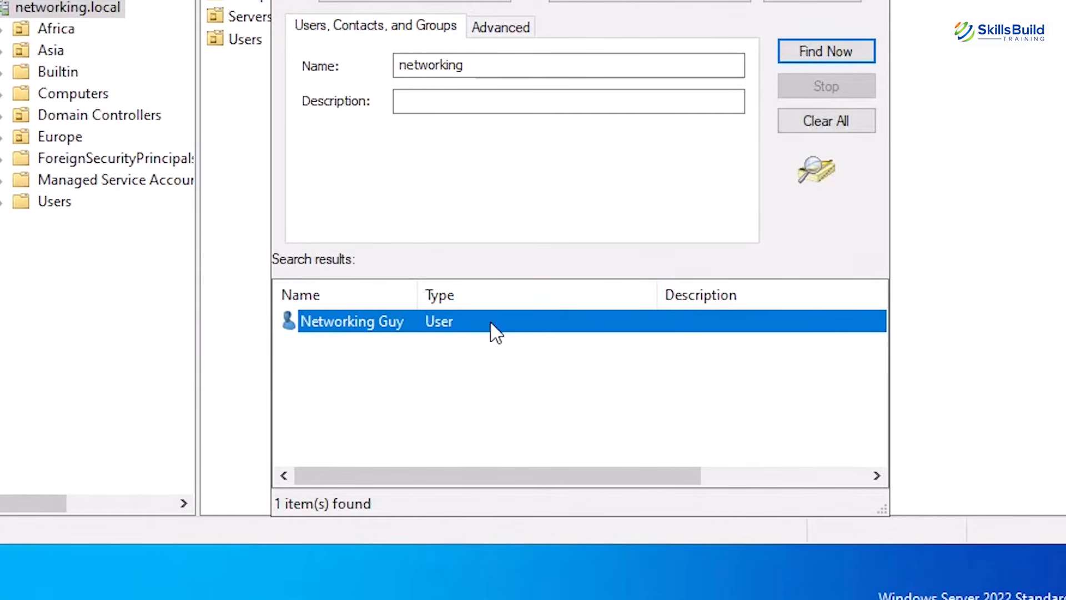
right_click(494, 331)
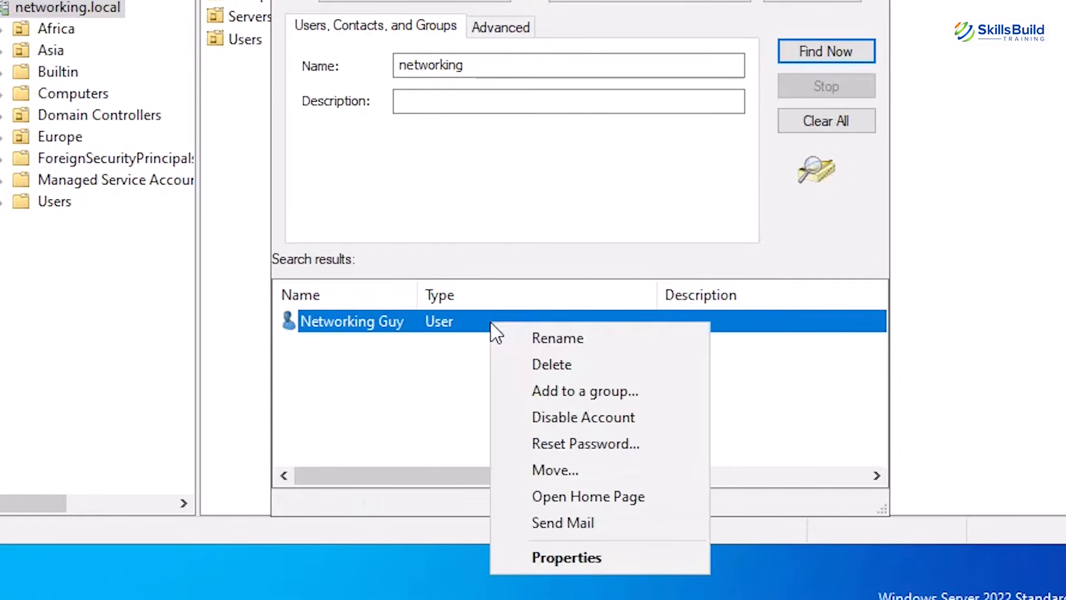
left_click(567, 557)
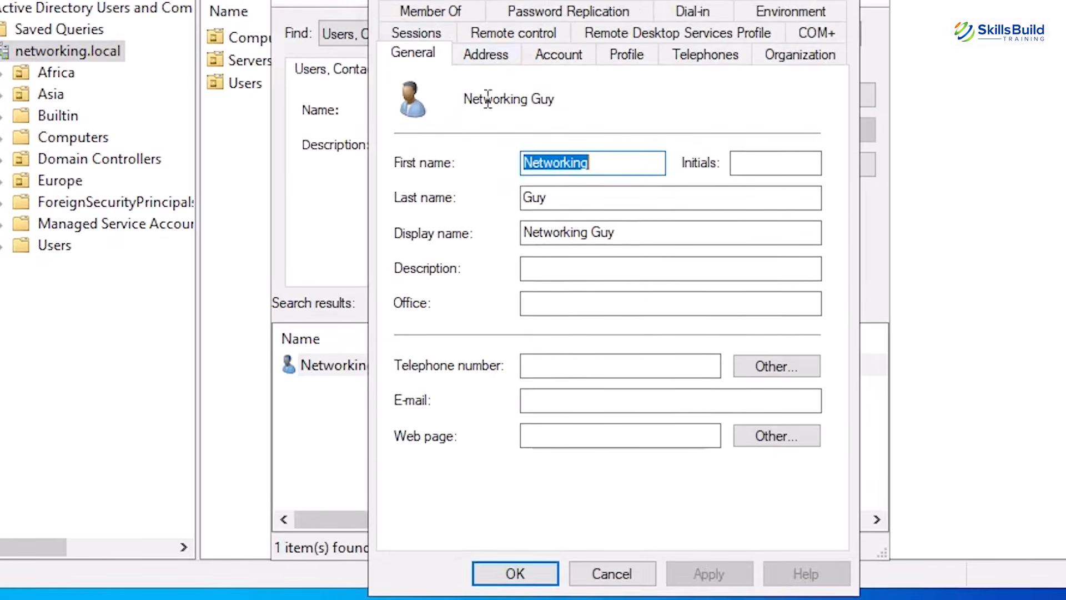
left_click(438, 16)
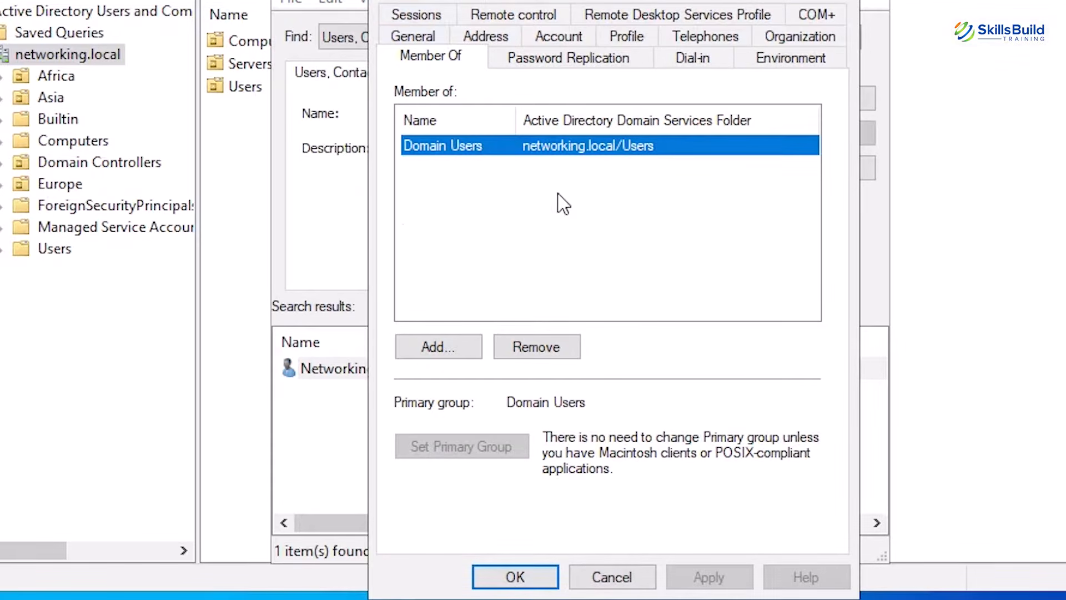
left_click(438, 350)
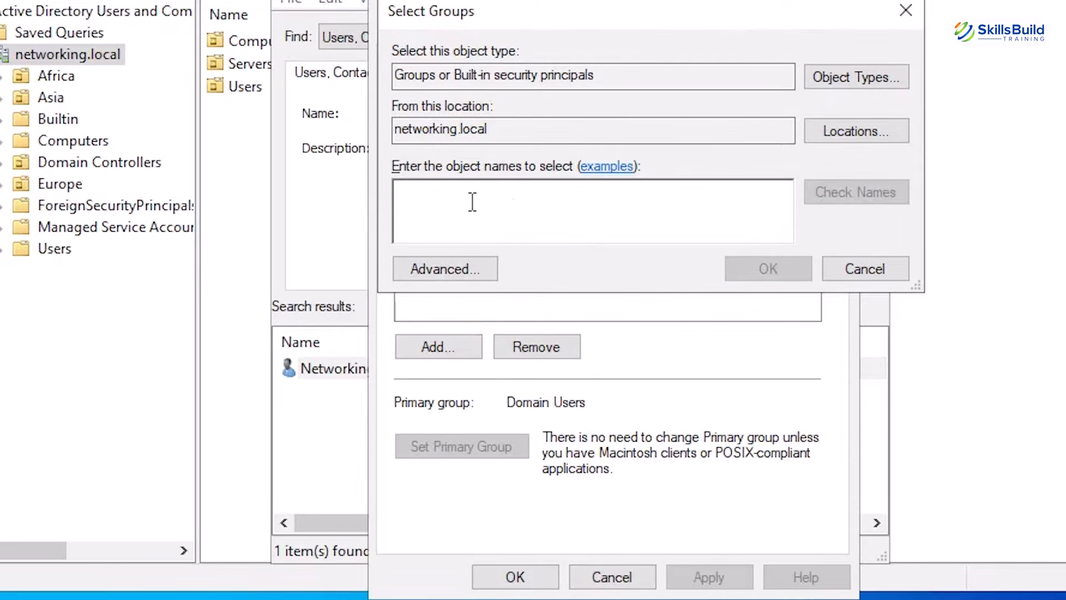
type("DL-")
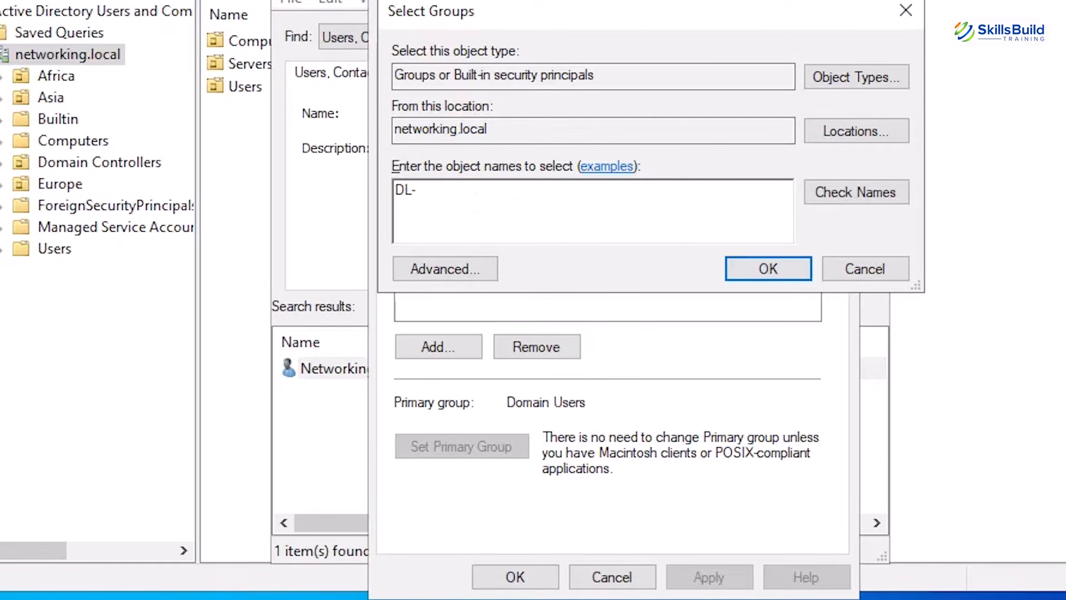
left_click(833, 189)
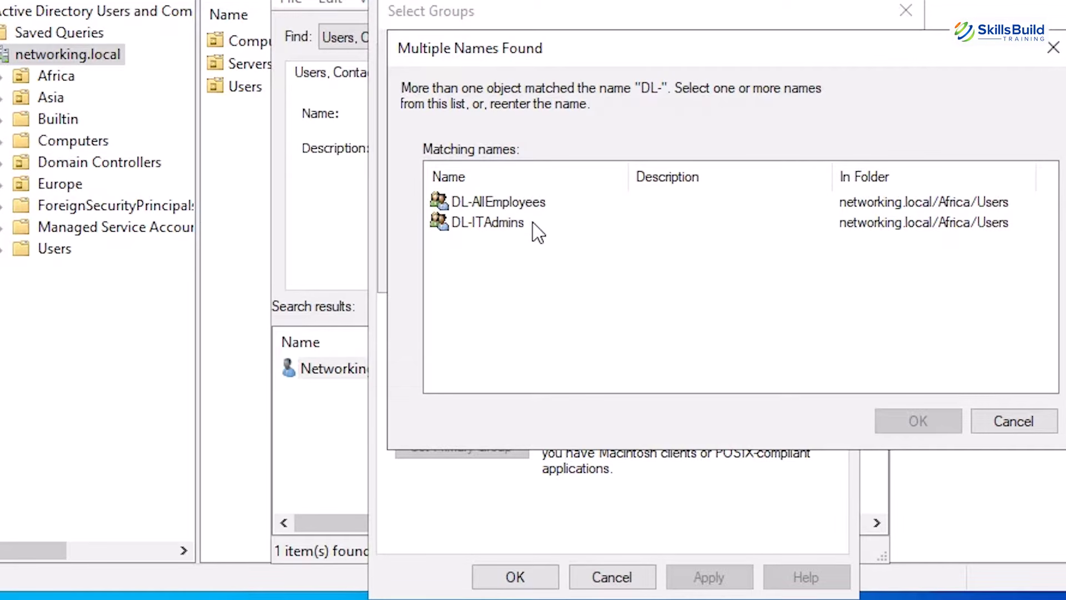
left_click(534, 203)
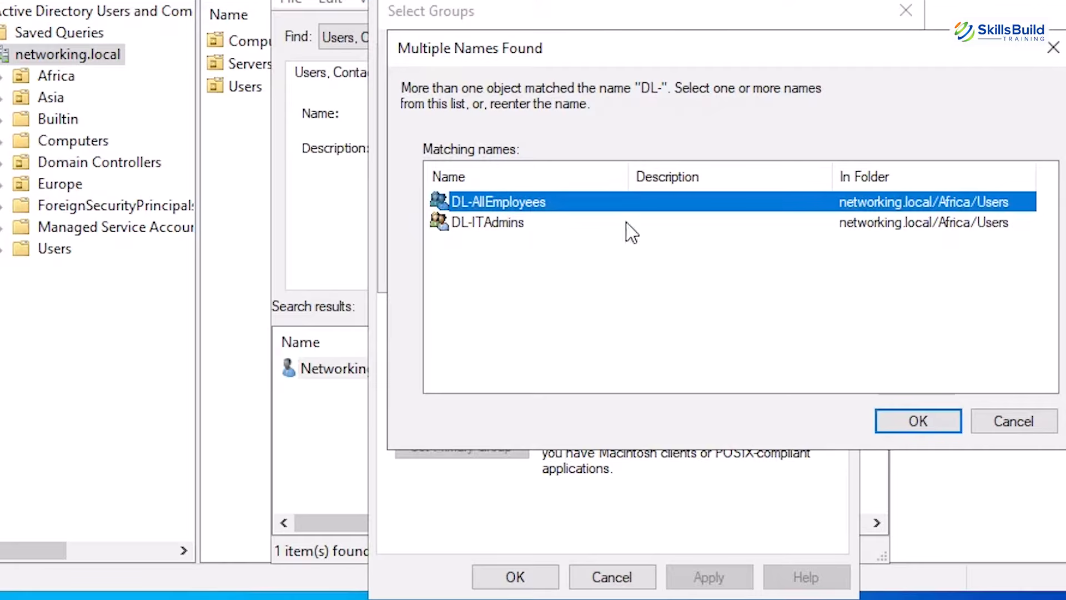
left_click(917, 421)
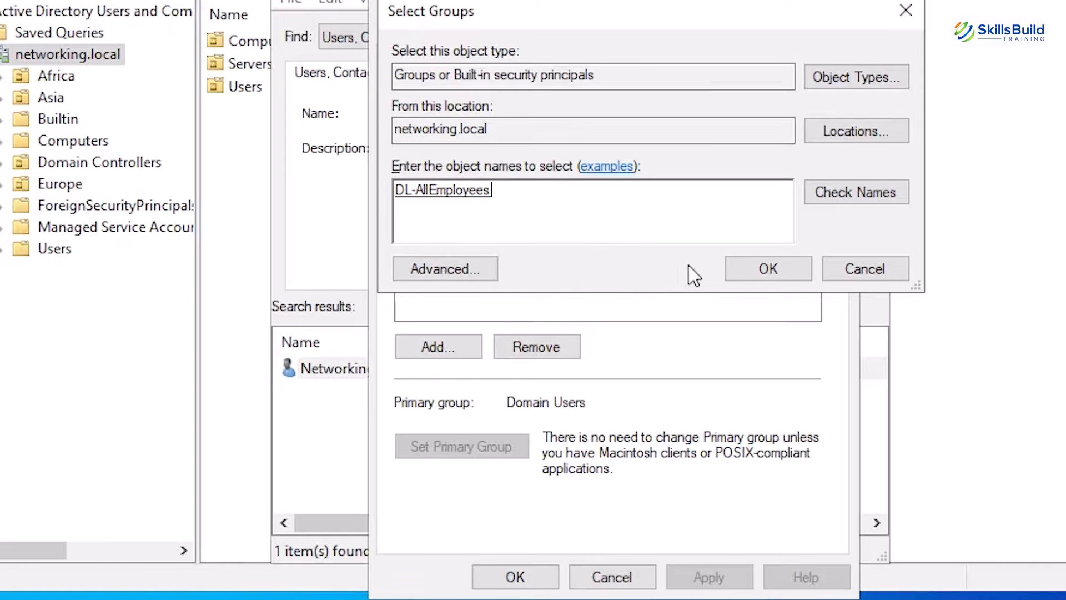
left_click(755, 276)
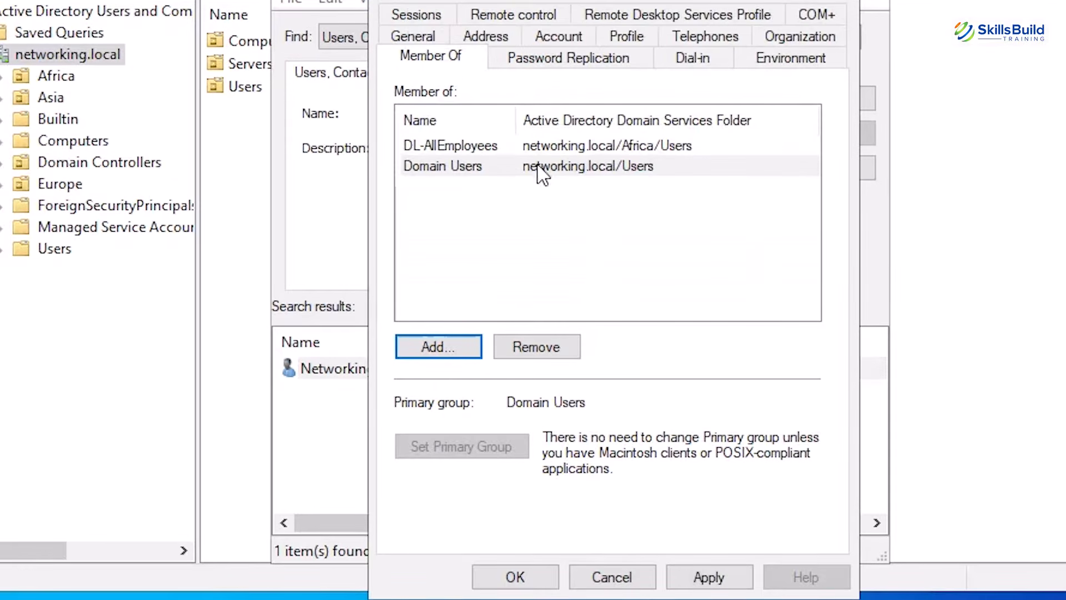
left_click_drag(514, 122, 562, 125)
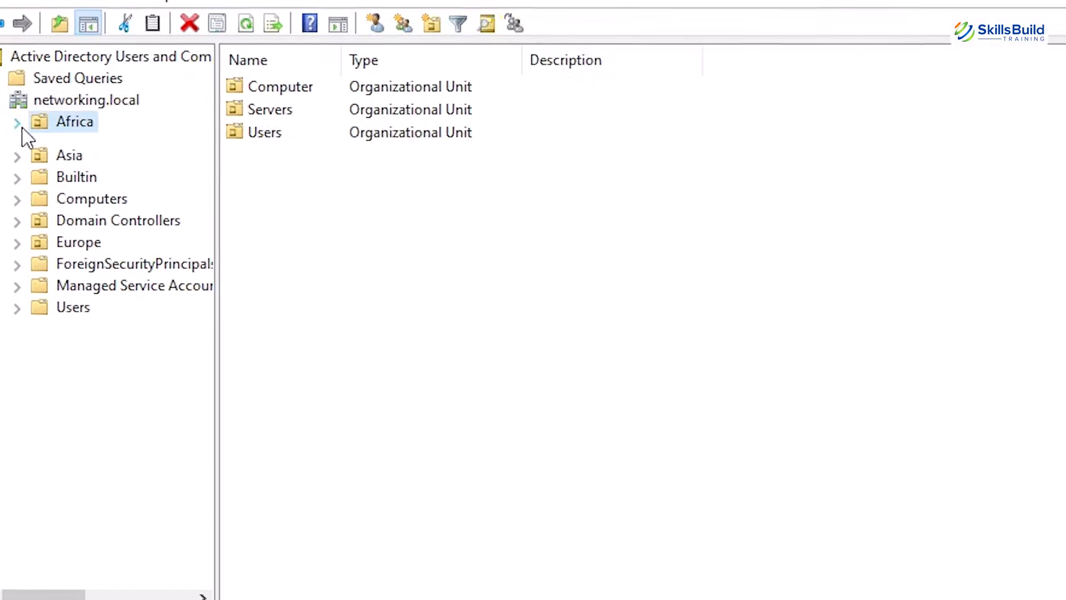
Browse to the Users unit under Africa, select the user account there, and expand the Europe unit
left_click(19, 122)
left_click(89, 212)
left_click(108, 233)
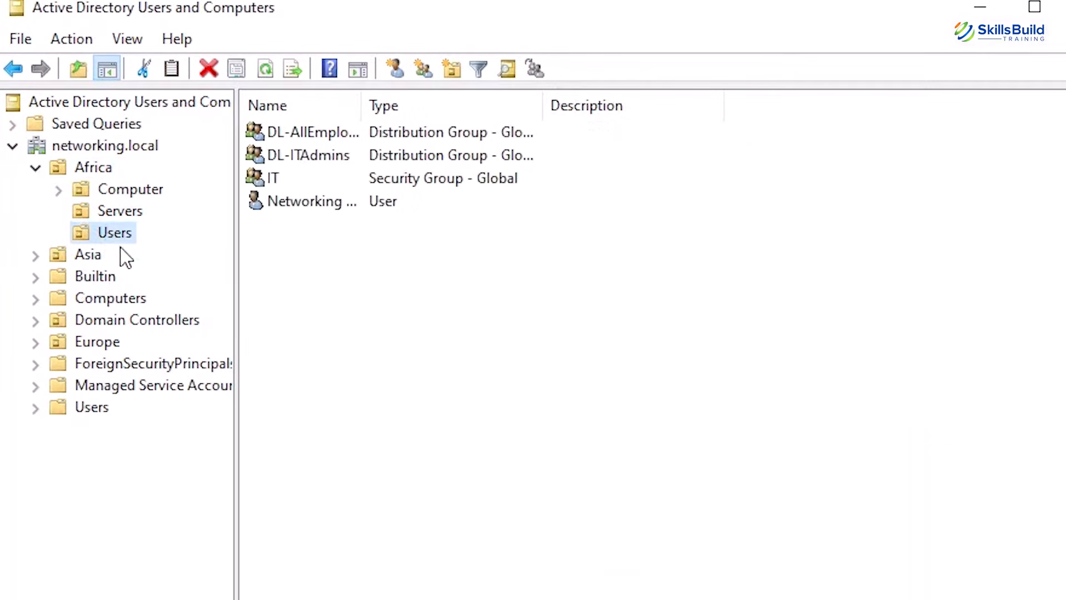
left_click(273, 207)
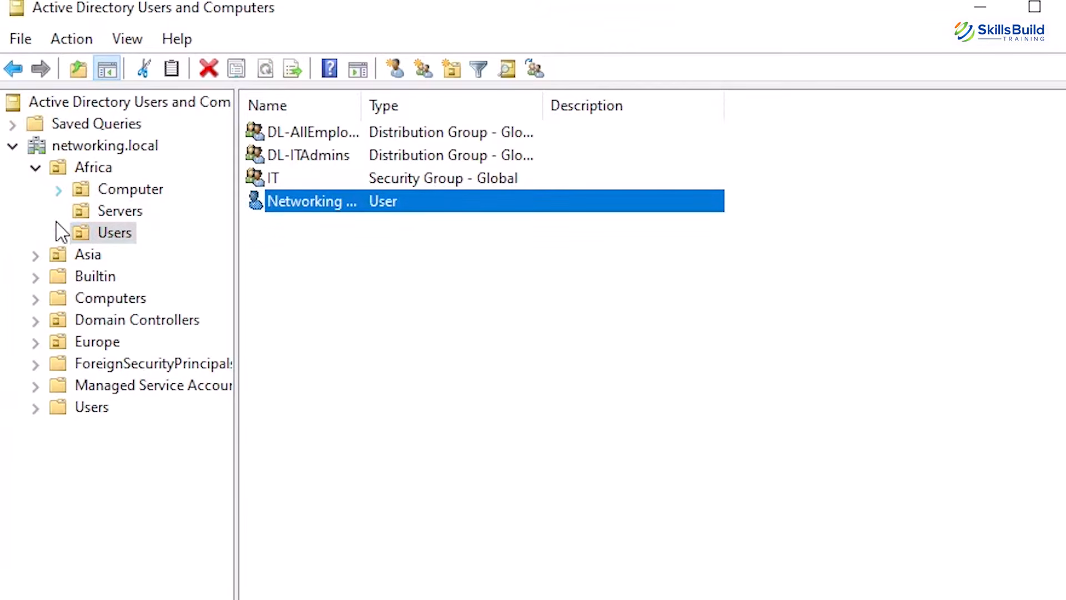
left_click(35, 342)
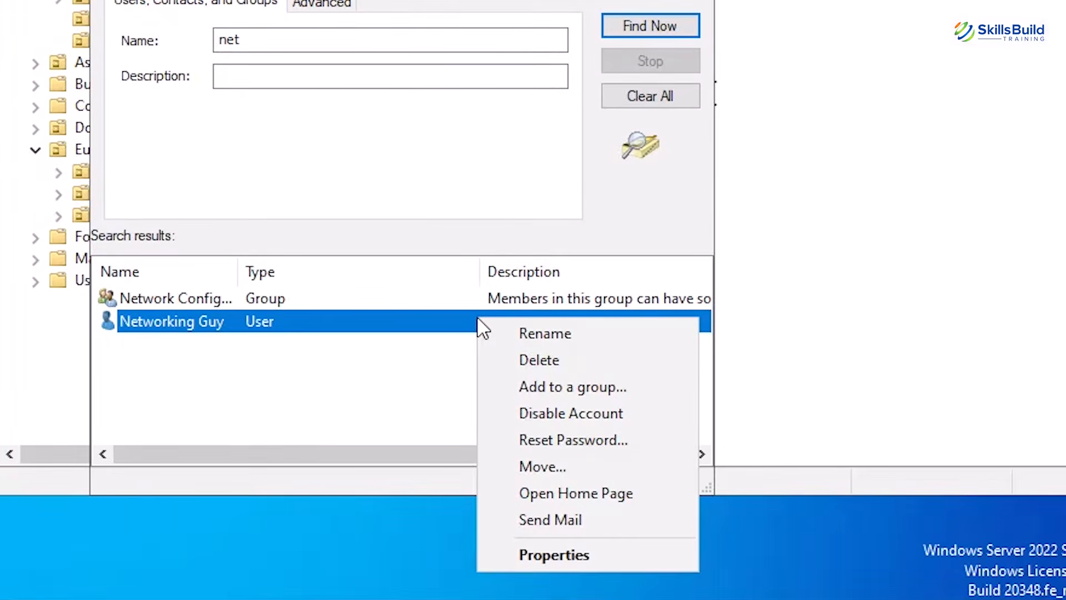
Move the user found under "net" into the Users unit under Europe
right_click(479, 322)
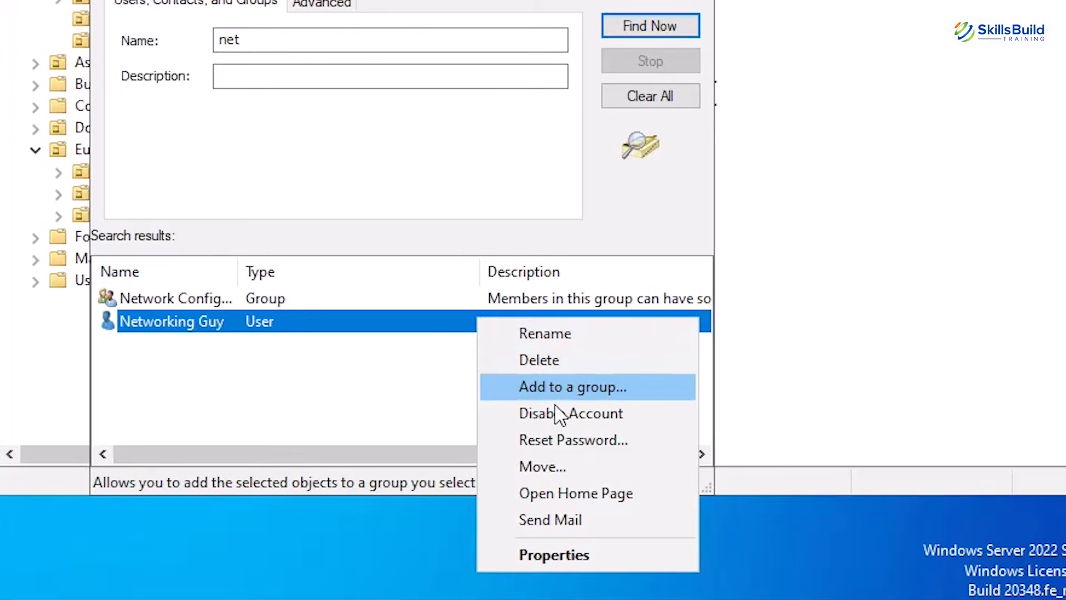
left_click(558, 466)
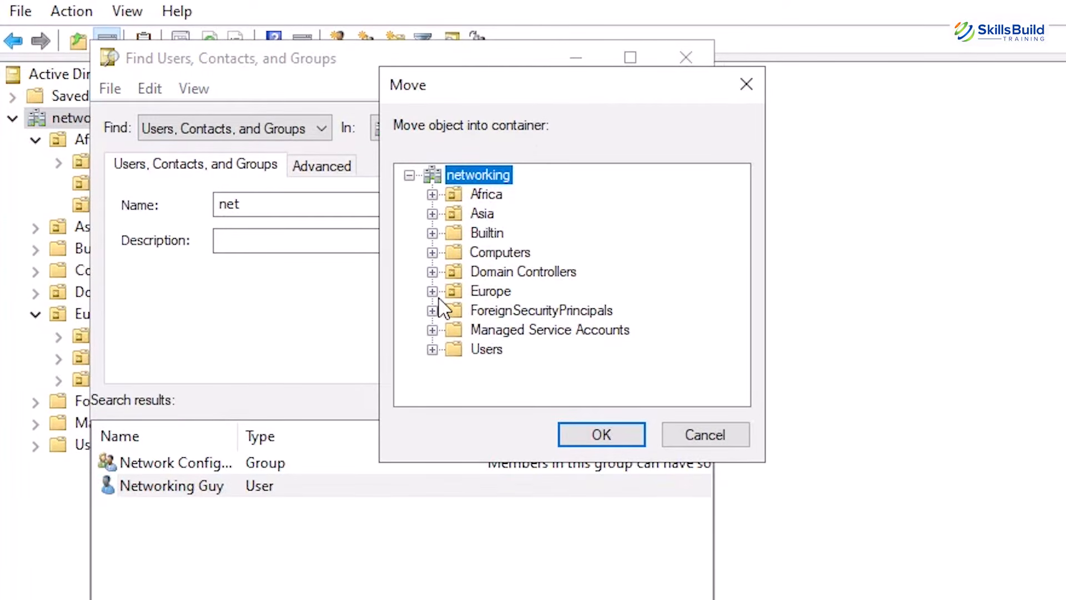
left_click(433, 291)
left_click(508, 349)
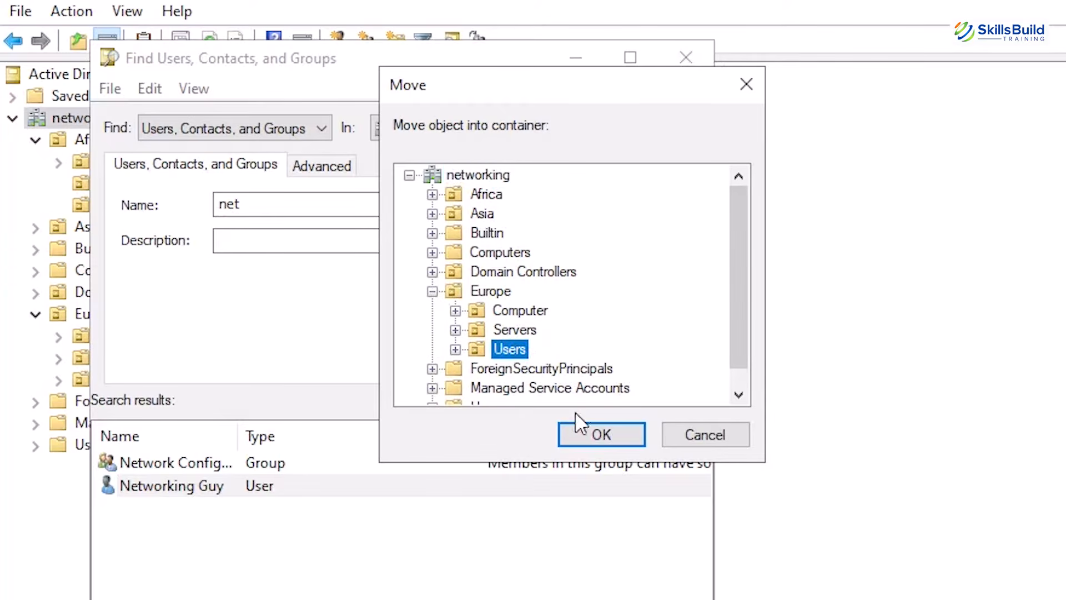
left_click(597, 436)
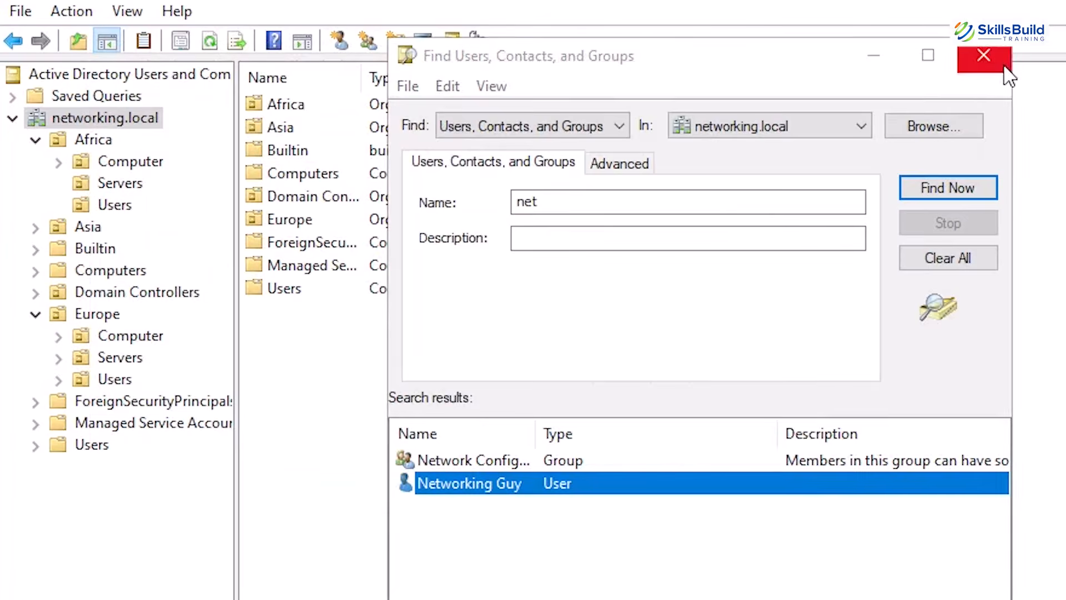
Close the domain search and view the contents of the Users unit under Europe
left_click(1003, 52)
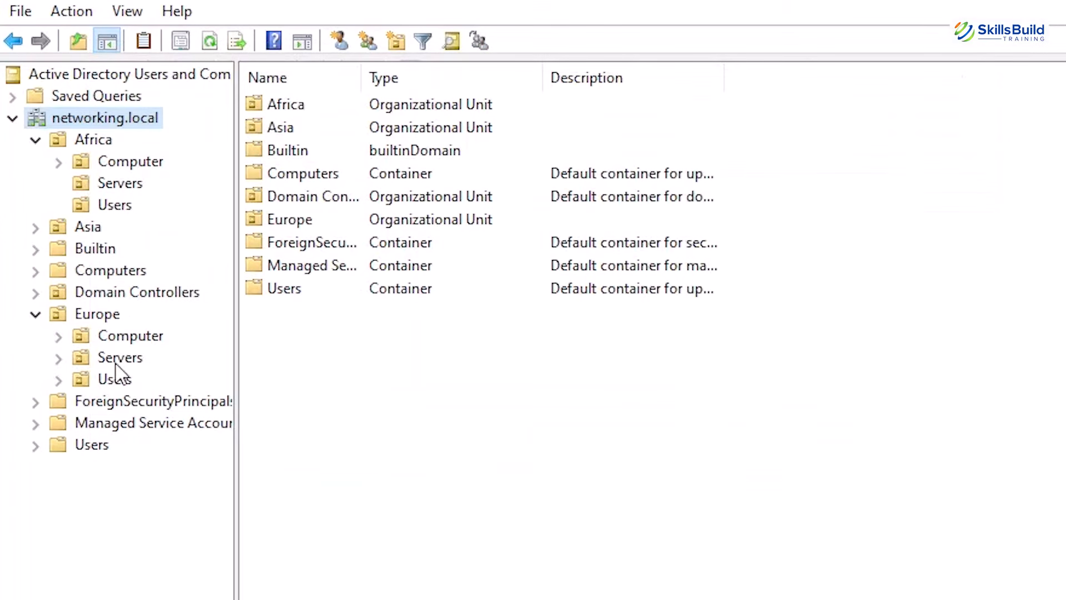
left_click(59, 380)
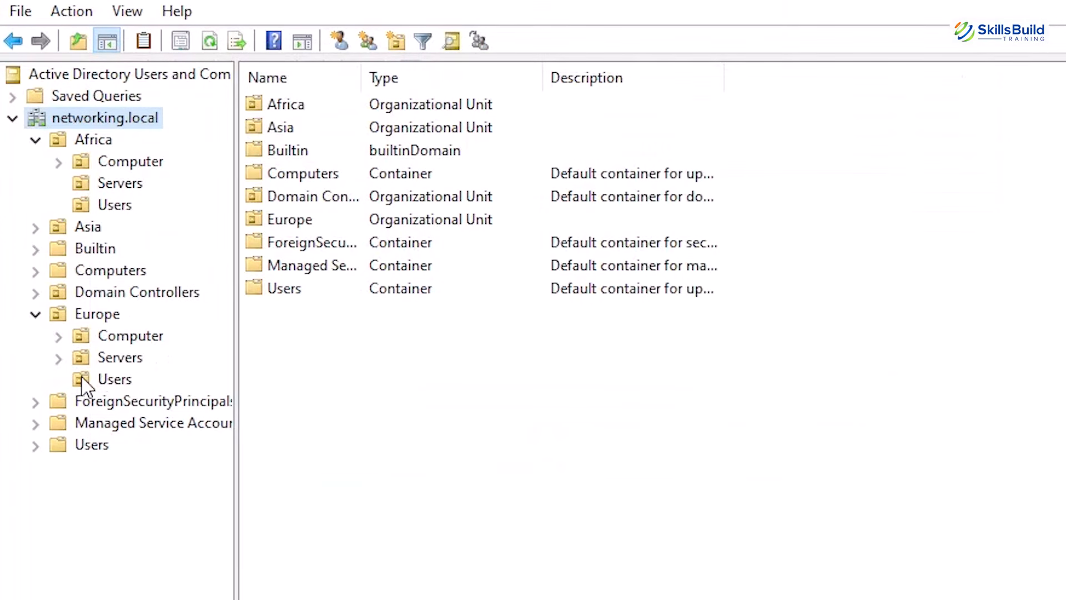
left_click(125, 382)
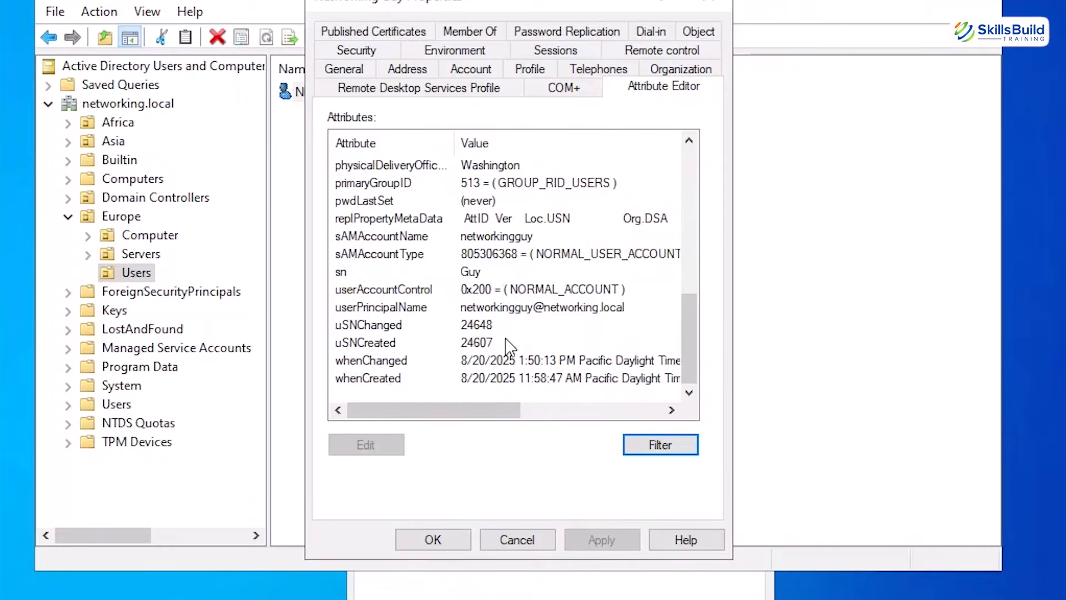
Turn on the display of Advanced Features for the directory
scroll(507, 342, "up", 10)
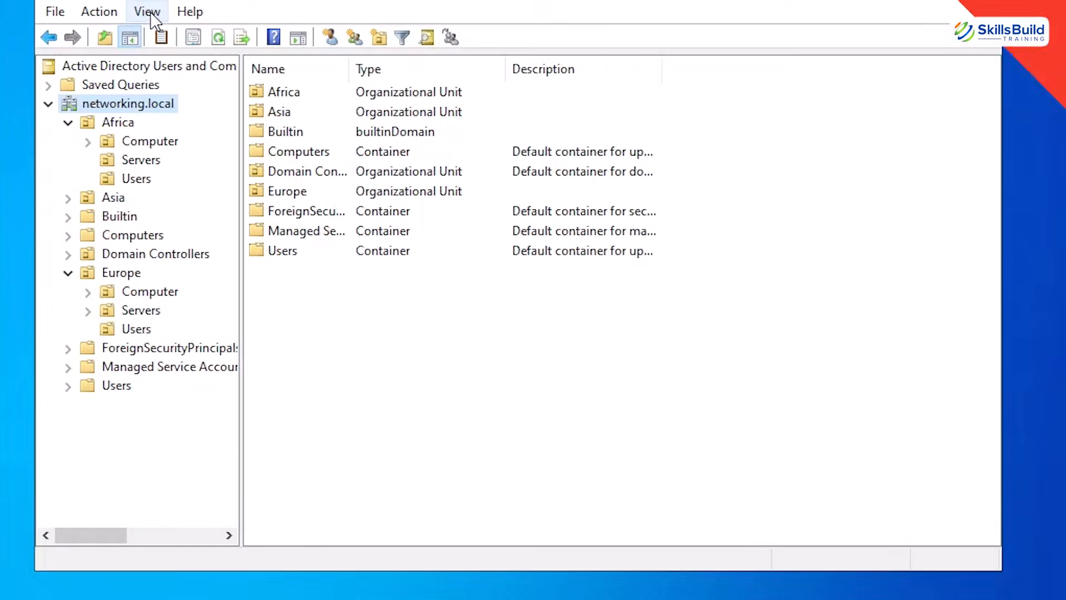
left_click(146, 10)
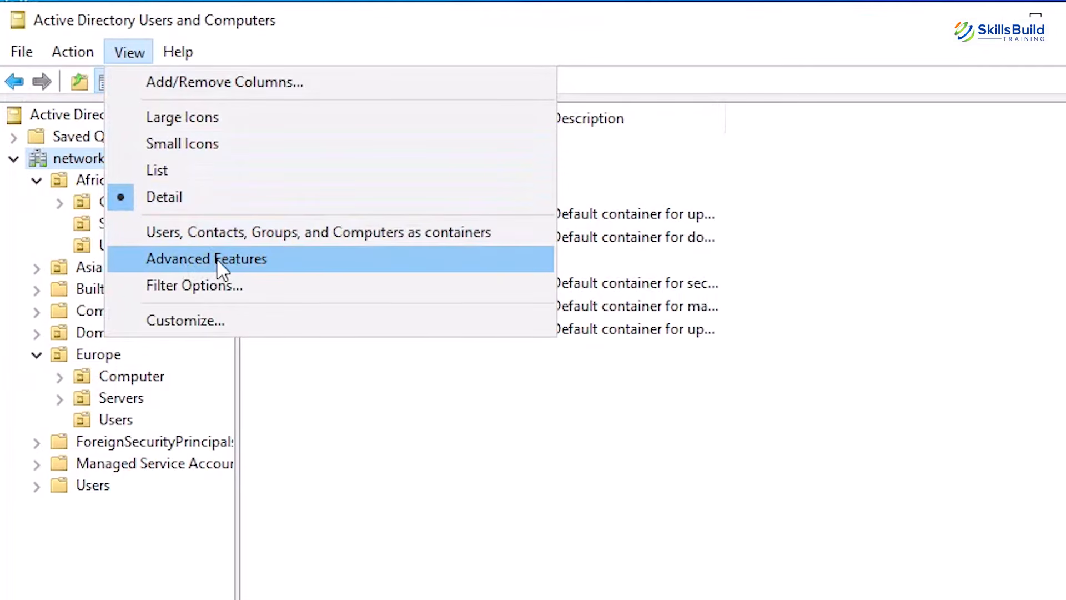
left_click(217, 259)
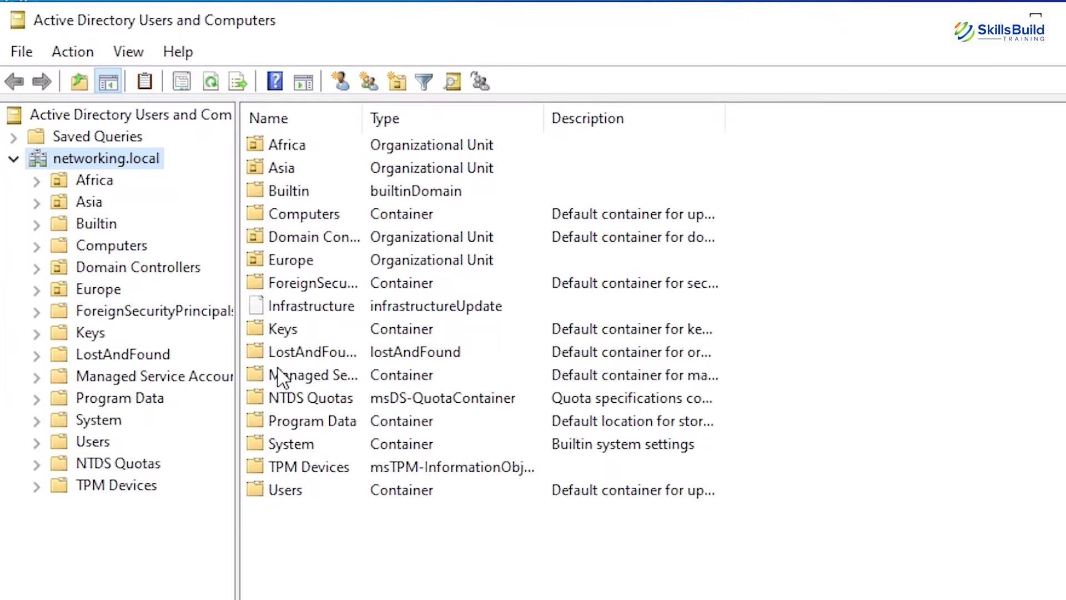
Search networking.local for the name "guy" and inspect the properties of the matching user
right_click(85, 161)
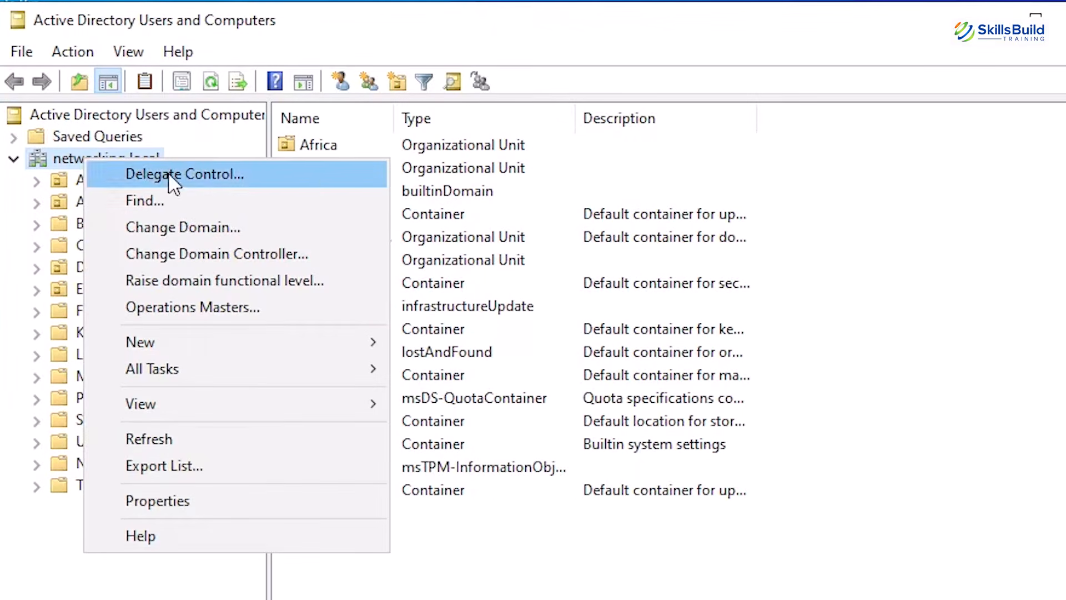
left_click(178, 208)
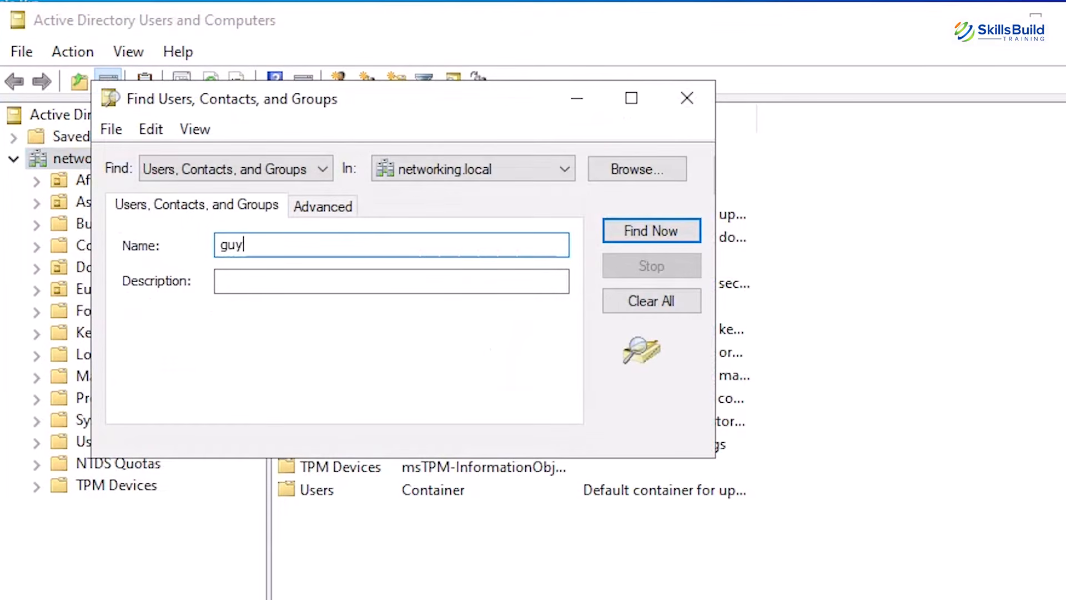
left_click(675, 236)
right_click(263, 503)
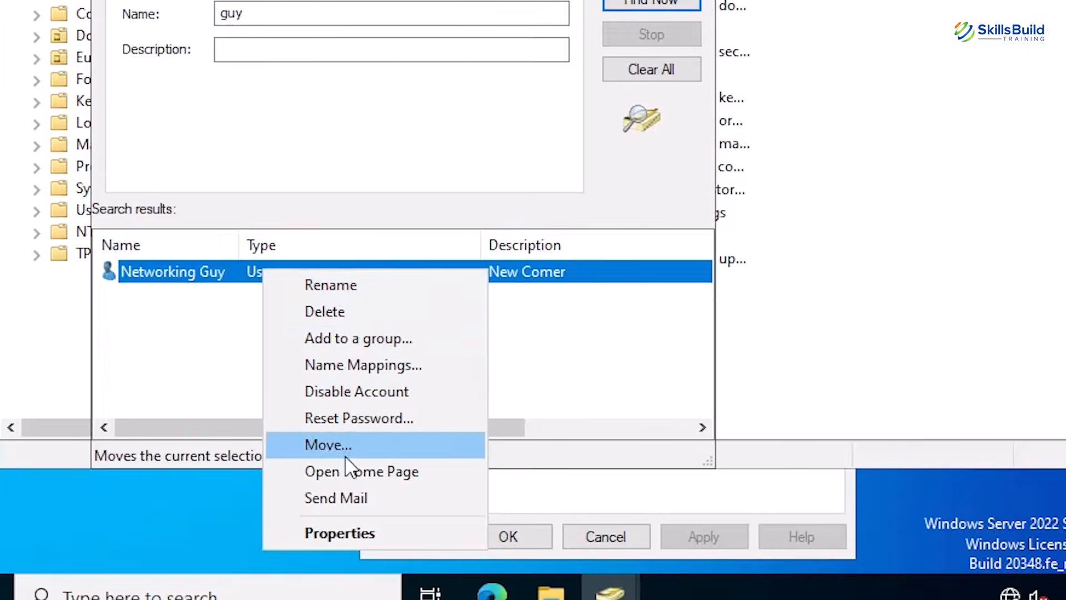
left_click(342, 527)
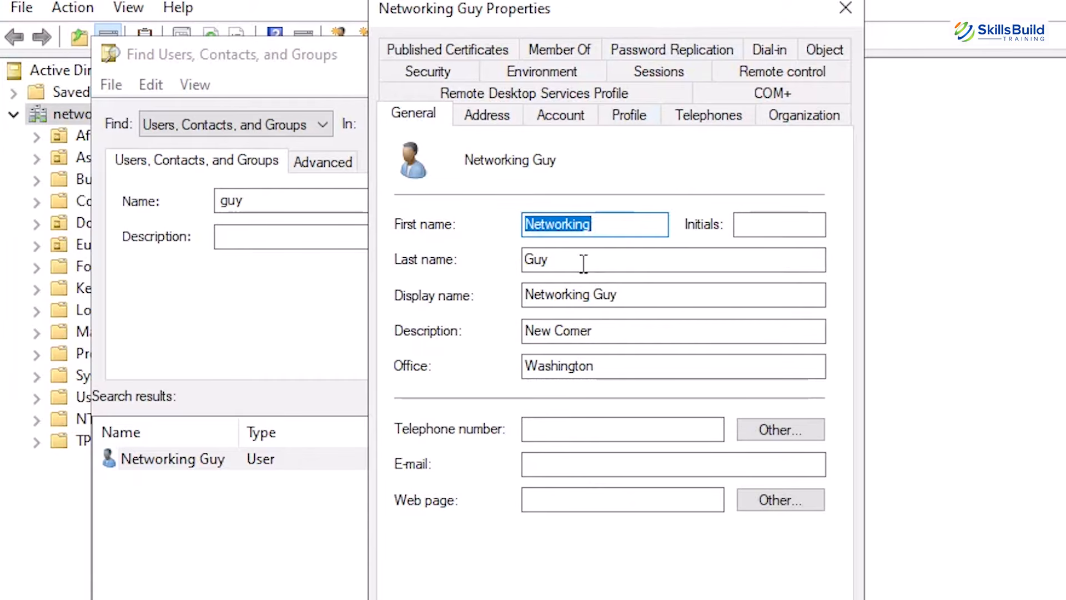
left_click(583, 261)
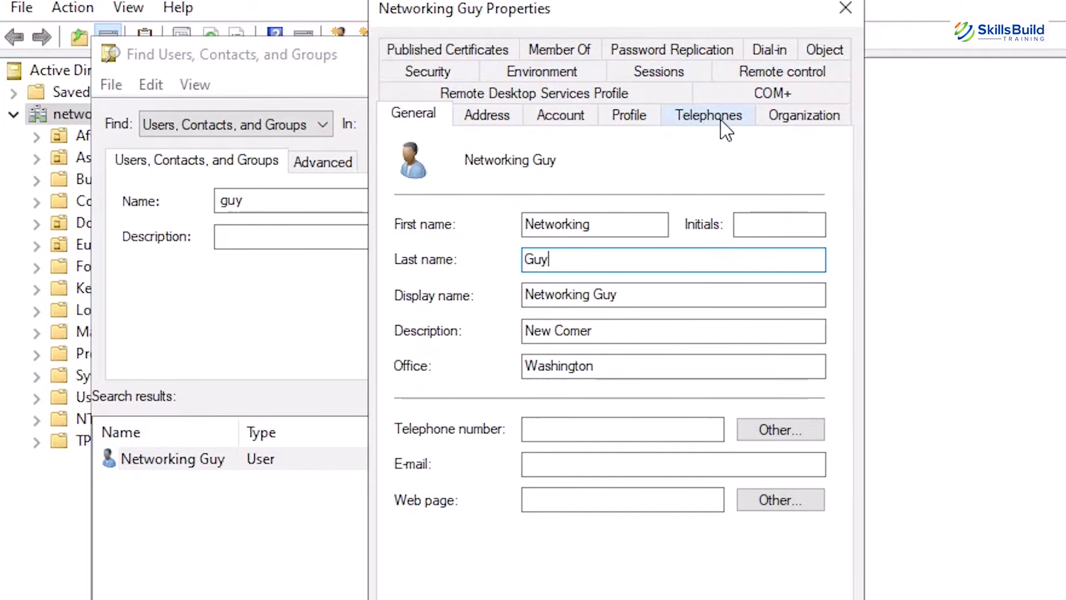
left_click(707, 165)
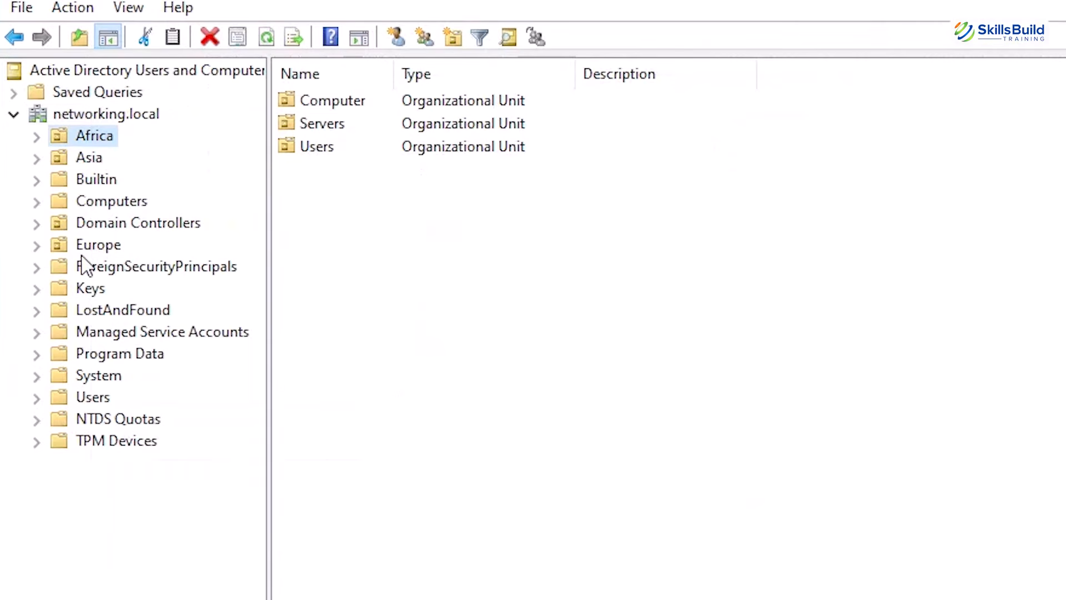
Open the properties of the user in the Users unit under Europe and view its attributes in the Attribute Editor
left_click(89, 245)
left_click(36, 246)
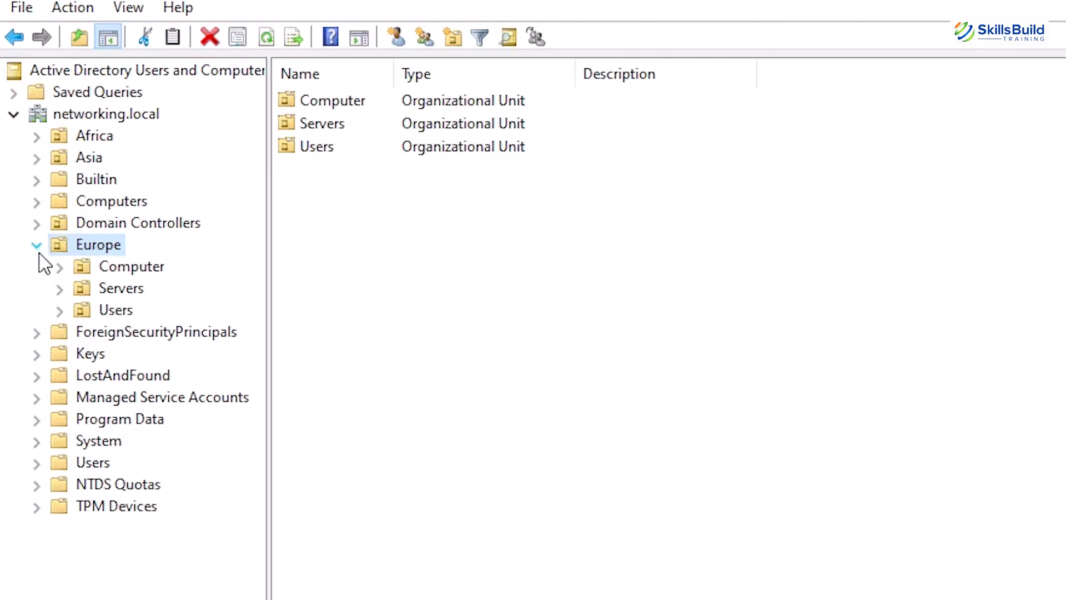
left_click(103, 310)
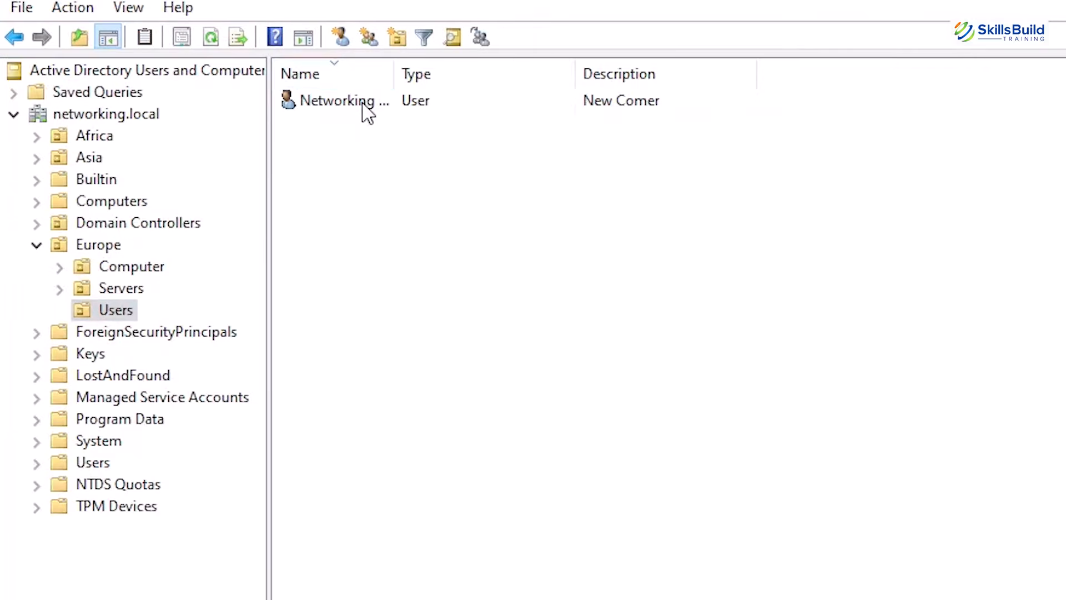
left_click(365, 103)
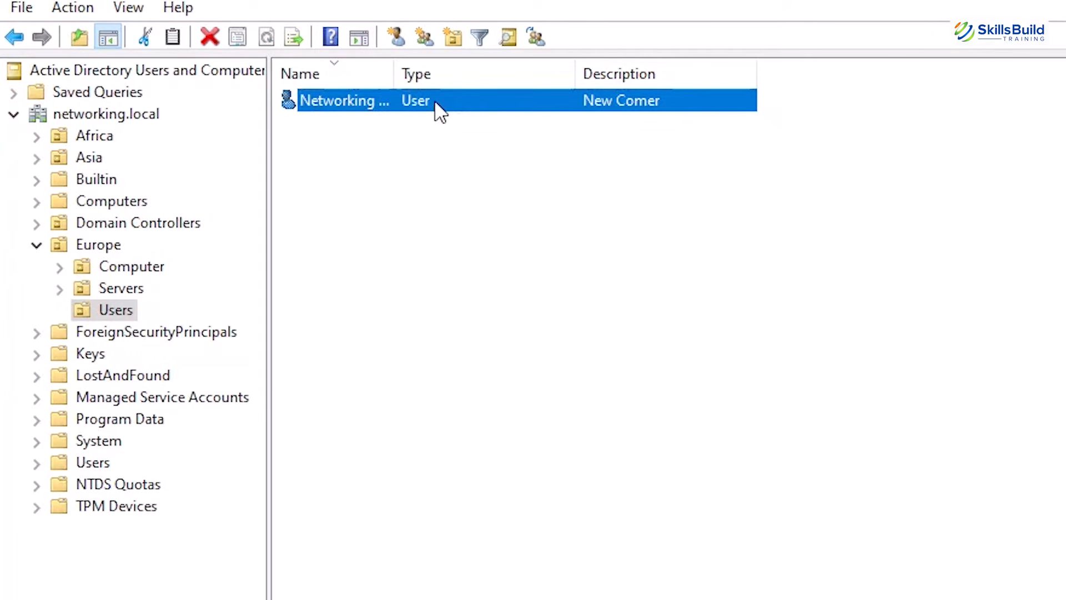
key("F2")
key("F5")
key("F2")
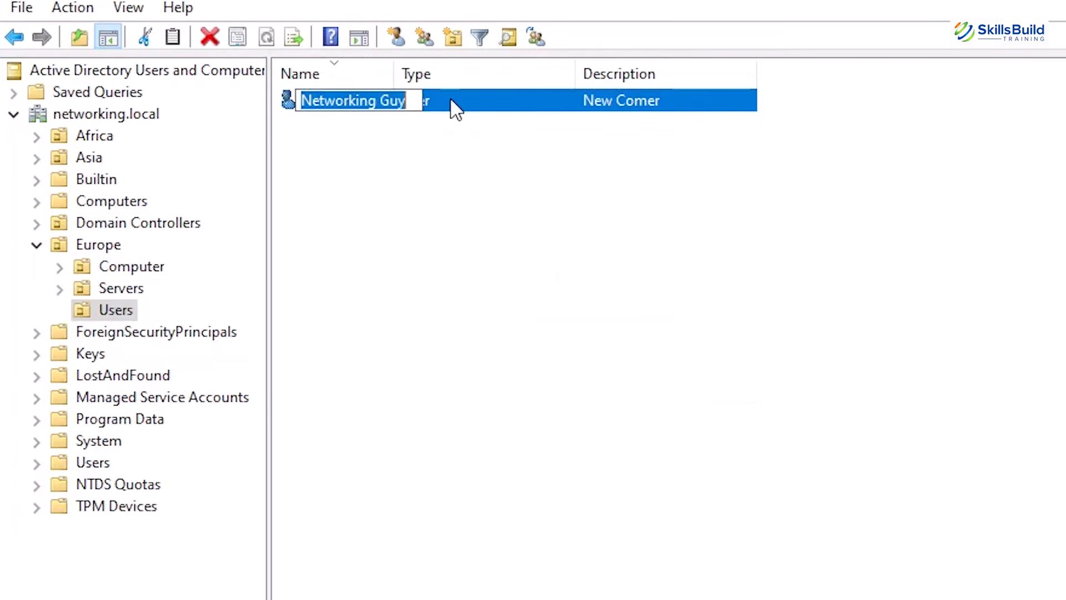
double_click(454, 108)
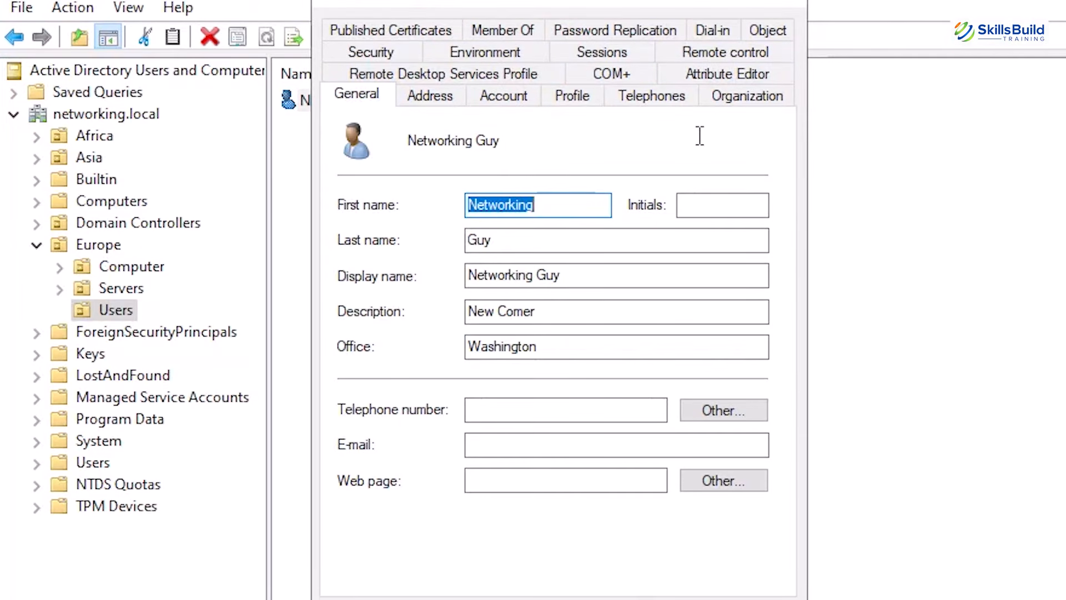
left_click(721, 73)
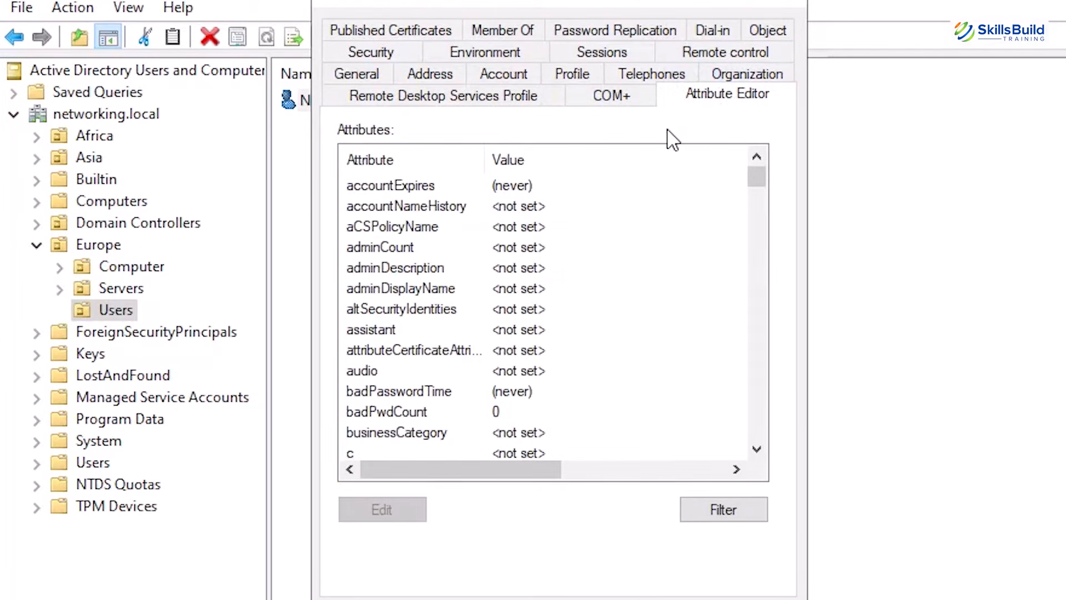
Look through the user's attributes and filter the list to show only attributes that have values
scroll(512, 268, "down", 3)
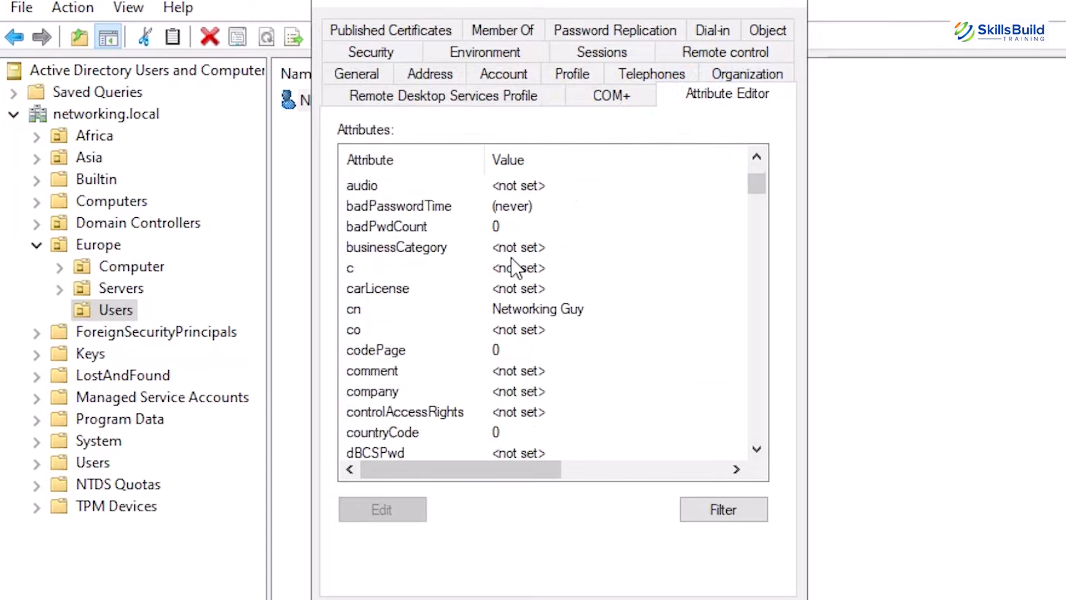
scroll(522, 305, "down", 10)
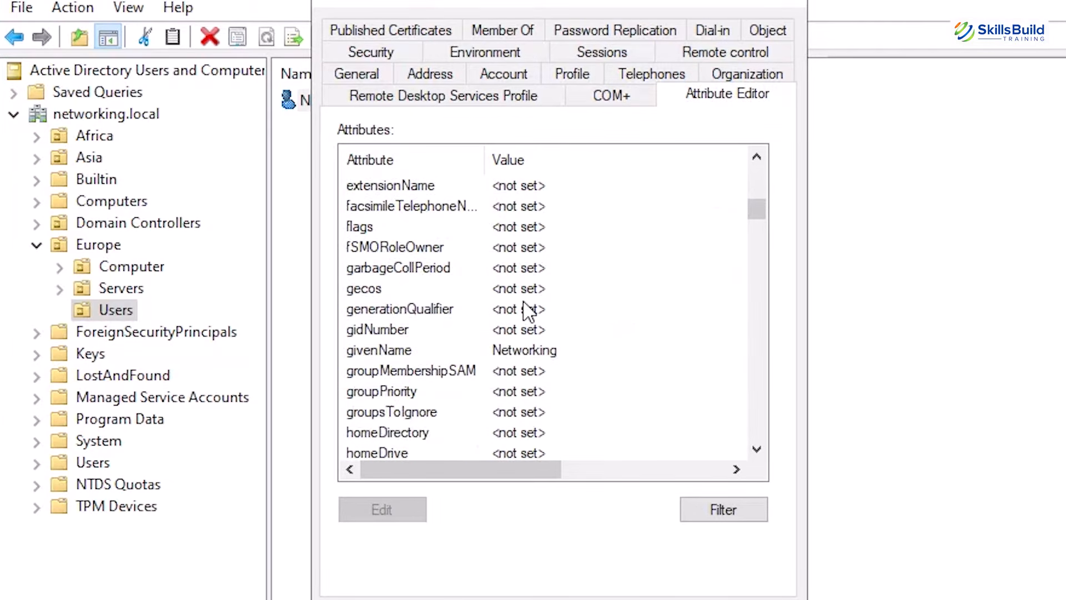
scroll(528, 311, "down", 2)
scroll(527, 311, "up", 10)
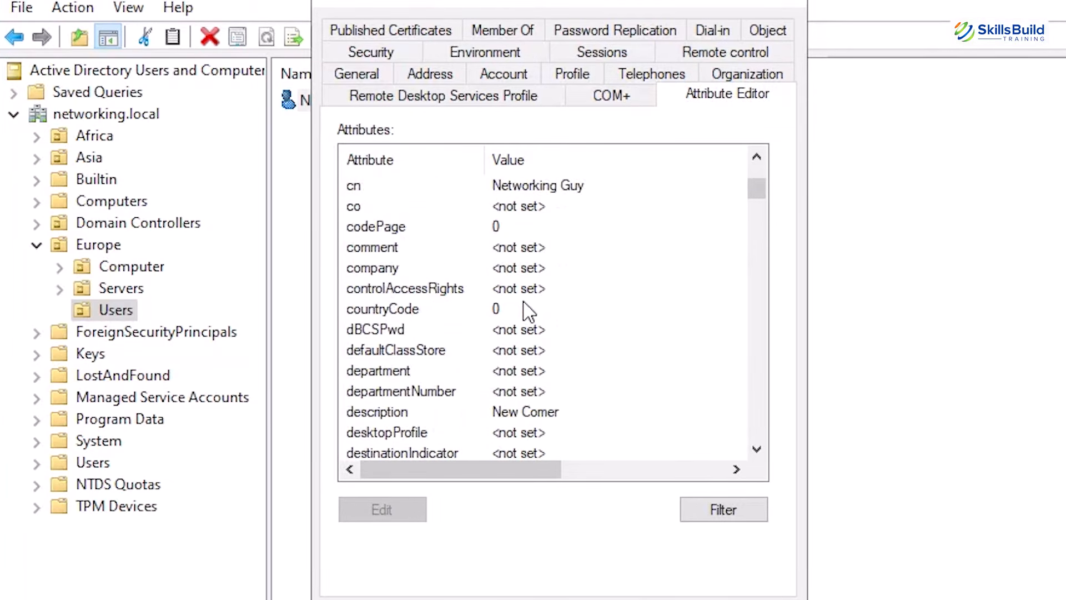
scroll(528, 311, "up", 8)
left_click(656, 250)
left_click(713, 512)
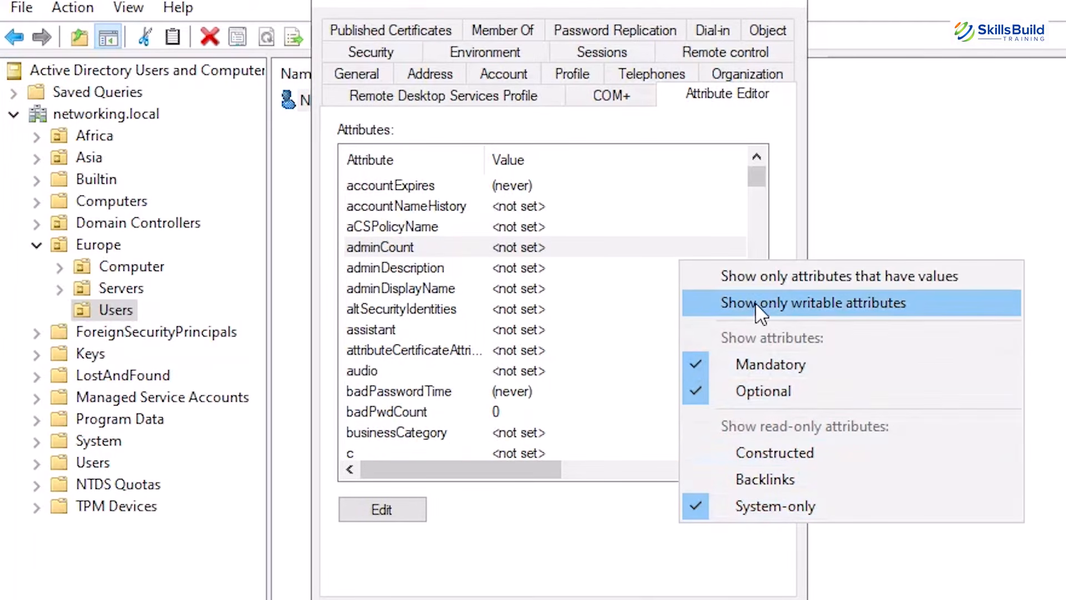
left_click(775, 276)
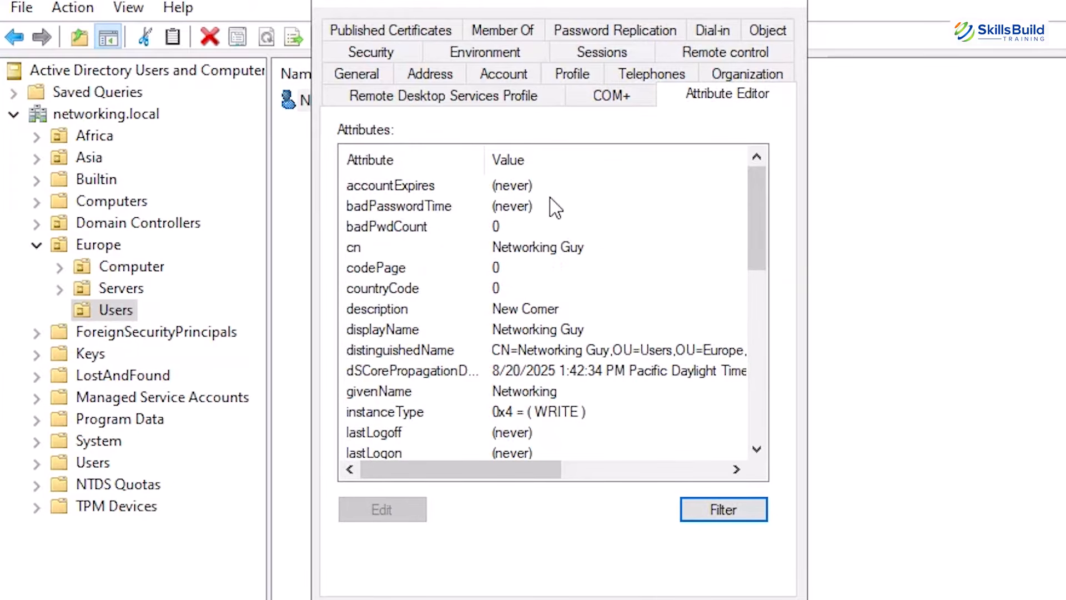
Examine the filtered list of the user's populated attributes, from the account details through the account name and control entries
scroll(547, 233, "down", 1)
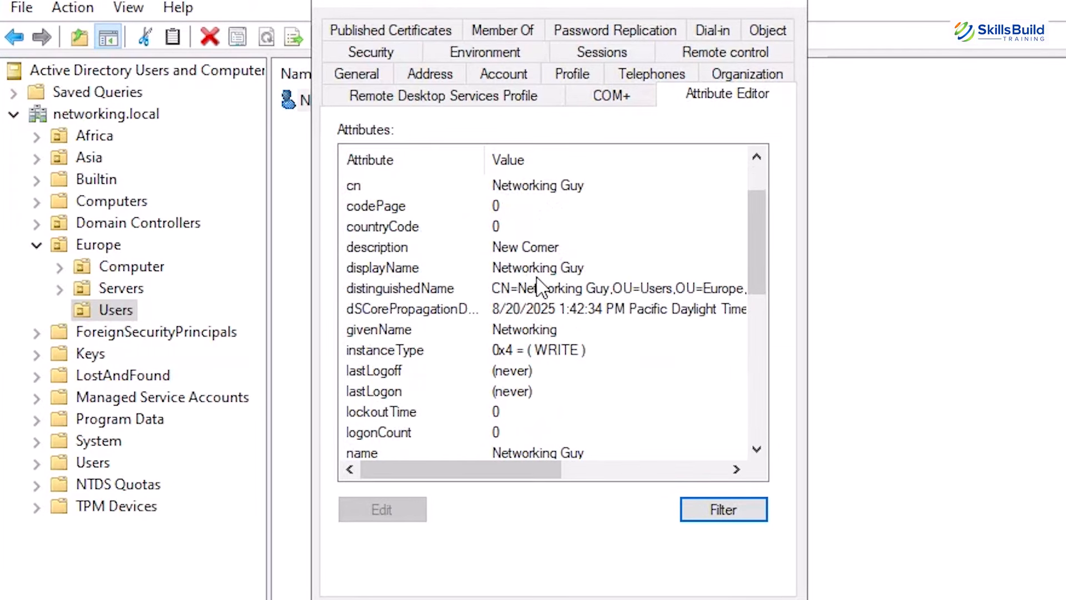
scroll(547, 333, "down", 2)
scroll(547, 333, "down", 4)
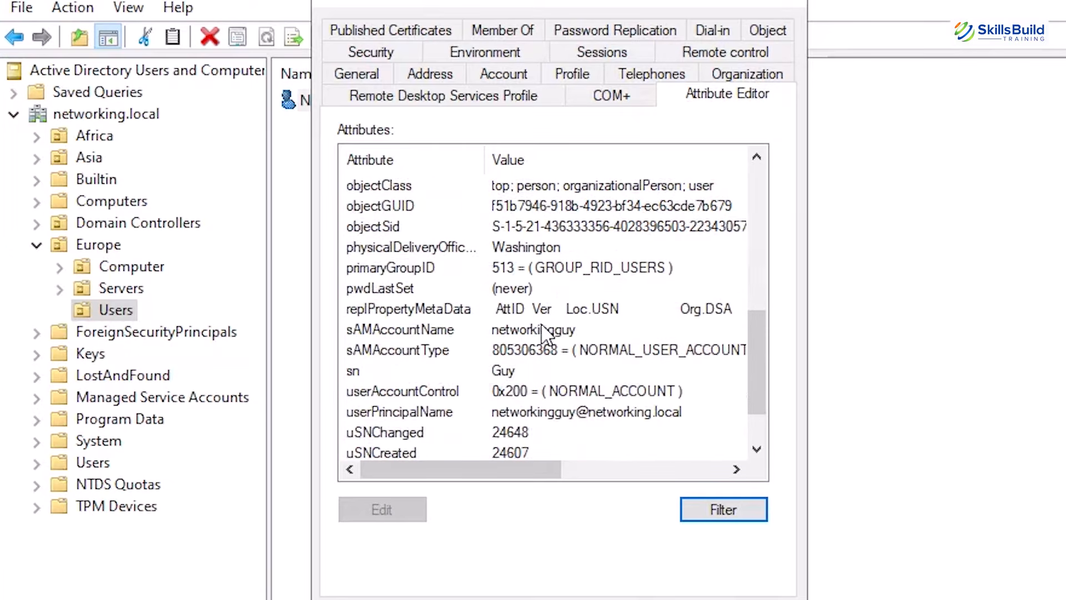
scroll(548, 389, "up", 7)
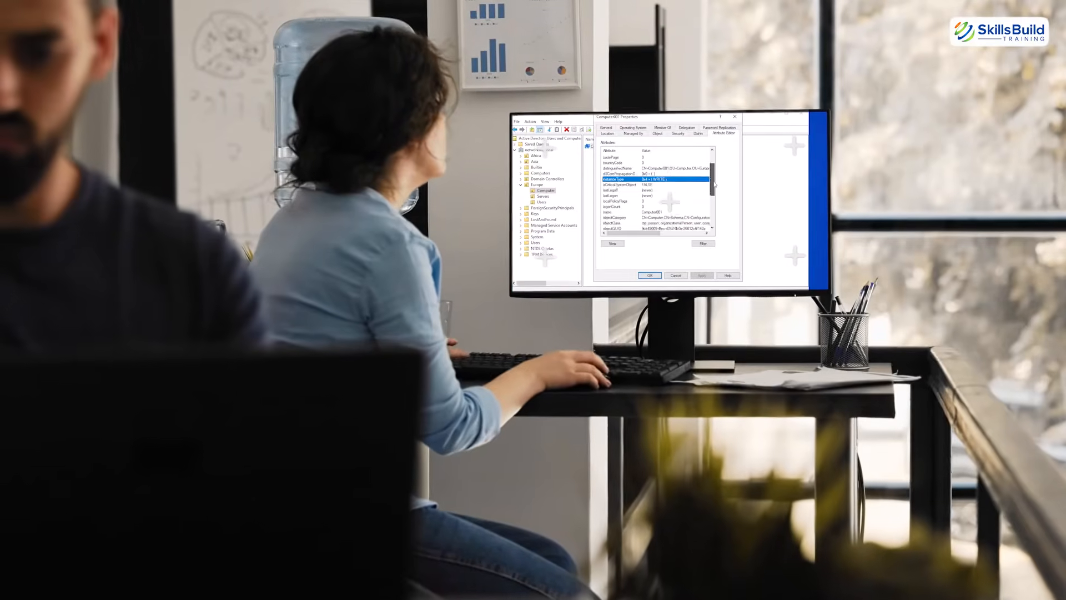
Select the pwdLastSet attribute in Computer001's attribute list and examine its value
left_click_drag(712, 184, 712, 221)
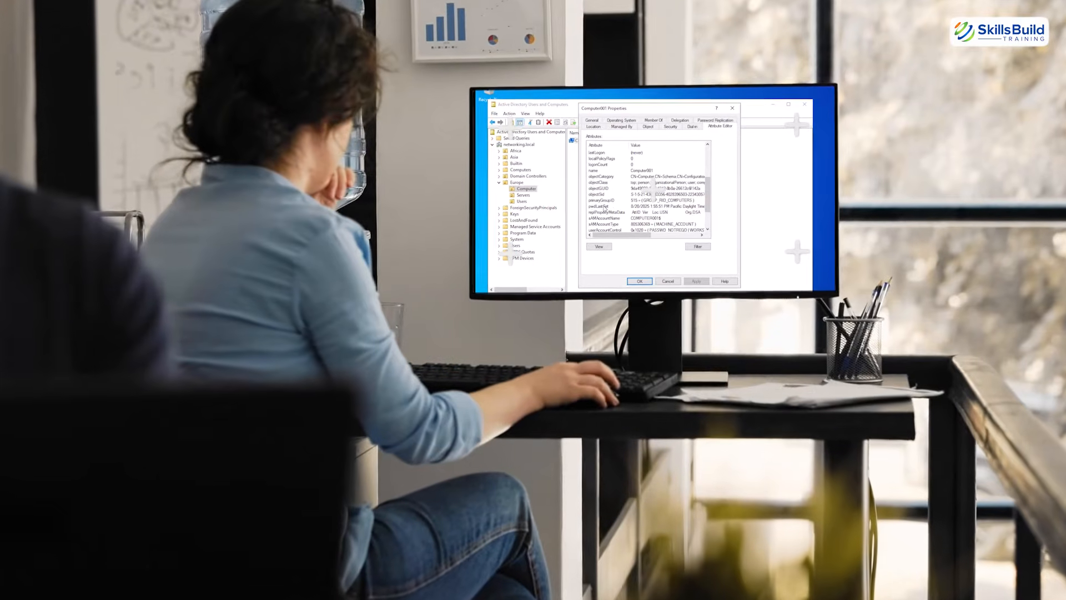
left_click(604, 206)
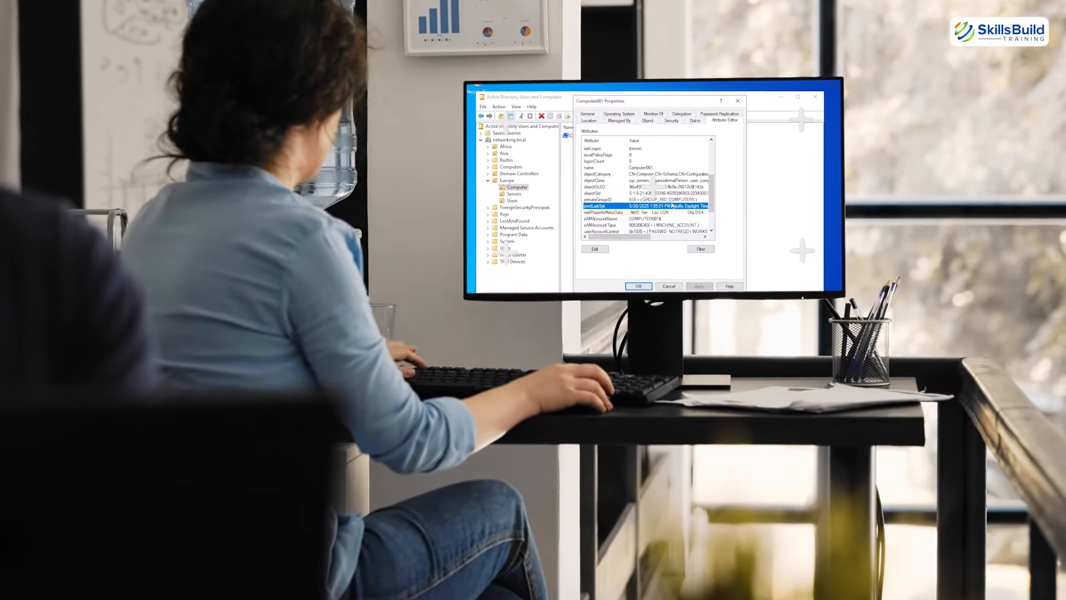
left_click_drag(644, 237, 663, 240)
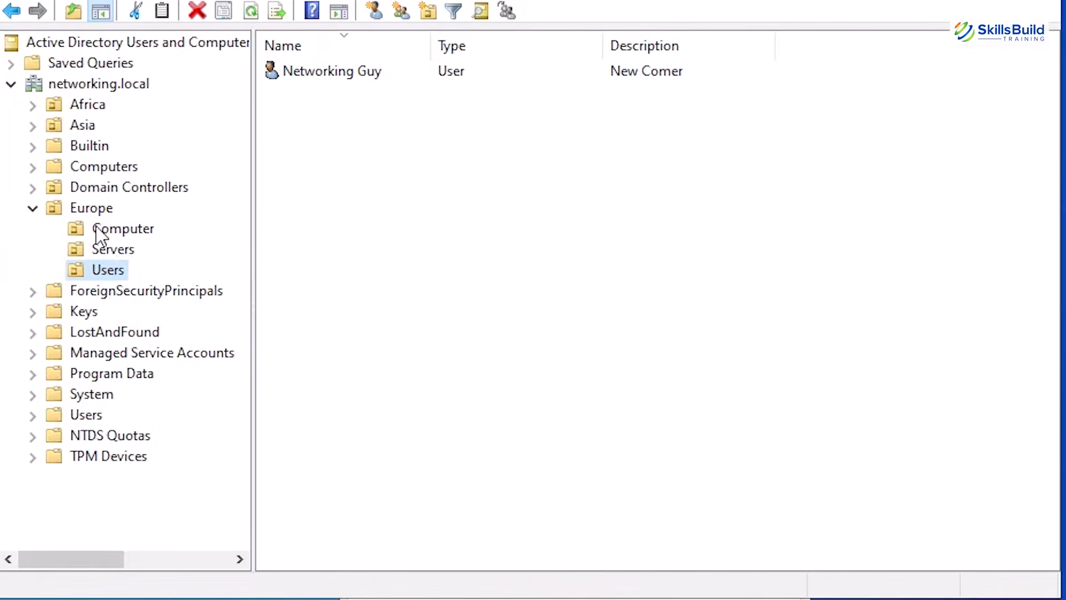
Open the properties of Computer001 in the Computer unit under Europe and view its group memberships and the group selection dialog
left_click(113, 232)
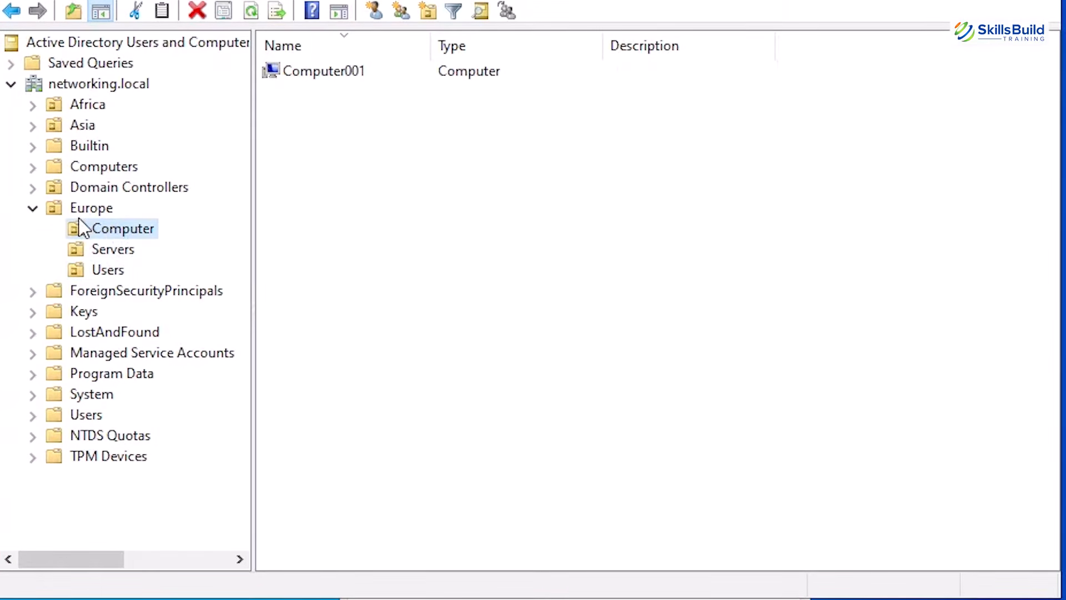
double_click(359, 75)
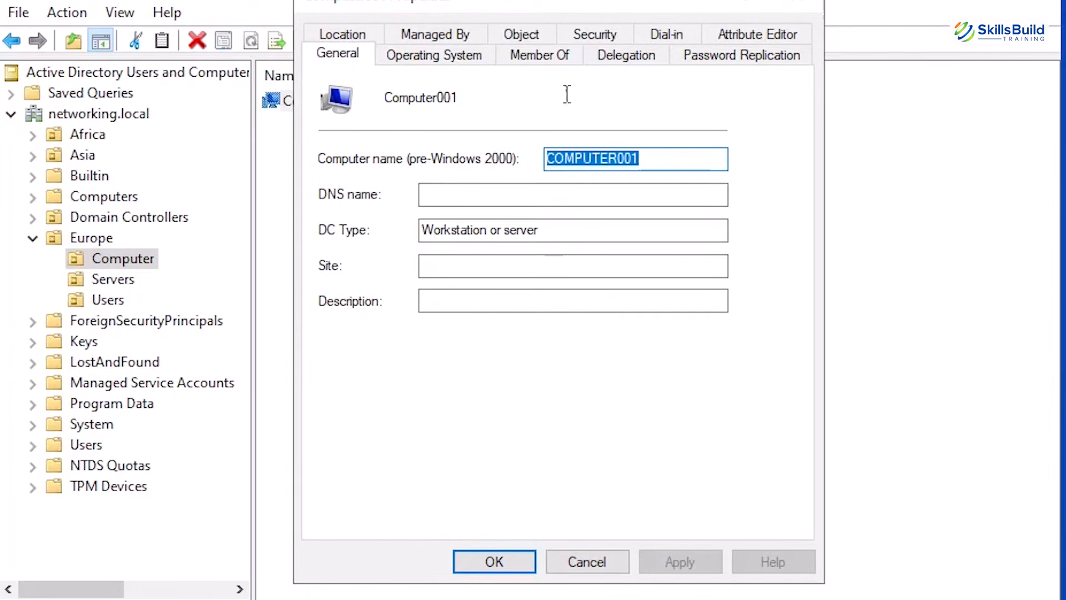
left_click(558, 62)
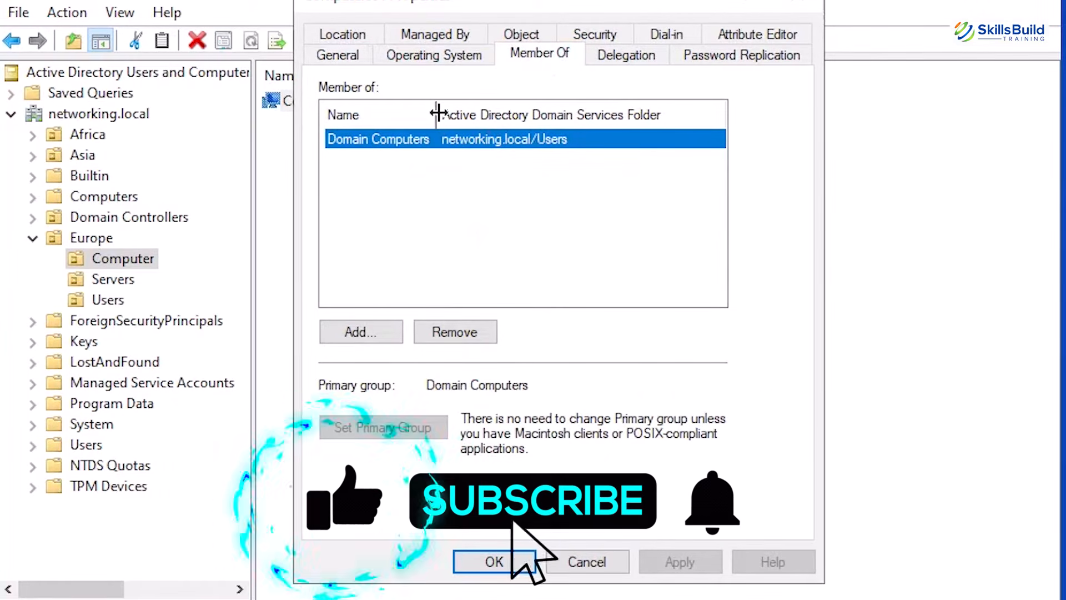
left_click_drag(435, 114, 494, 114)
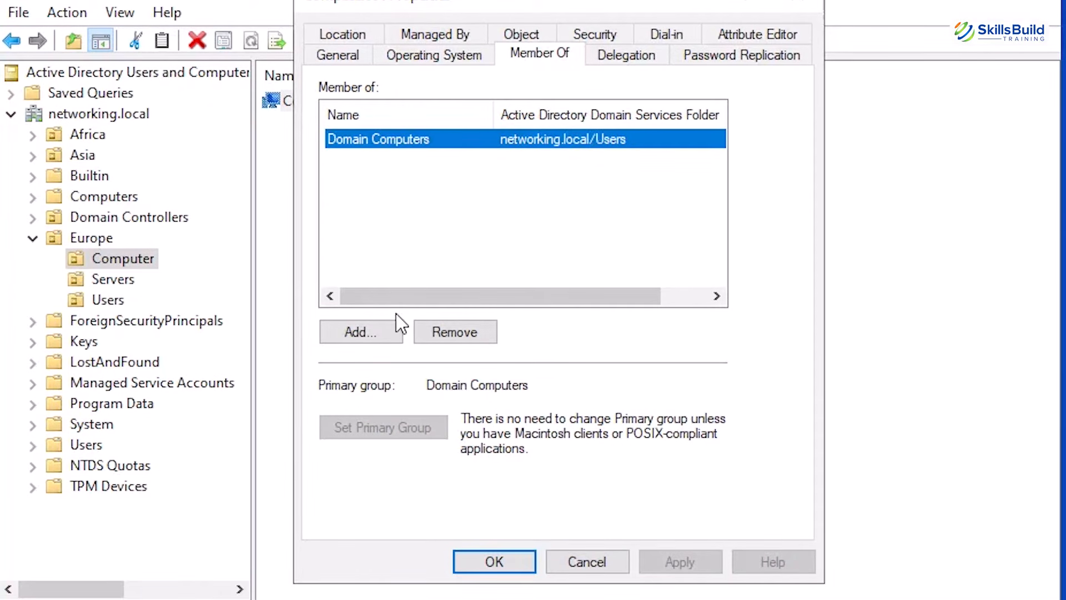
left_click(386, 331)
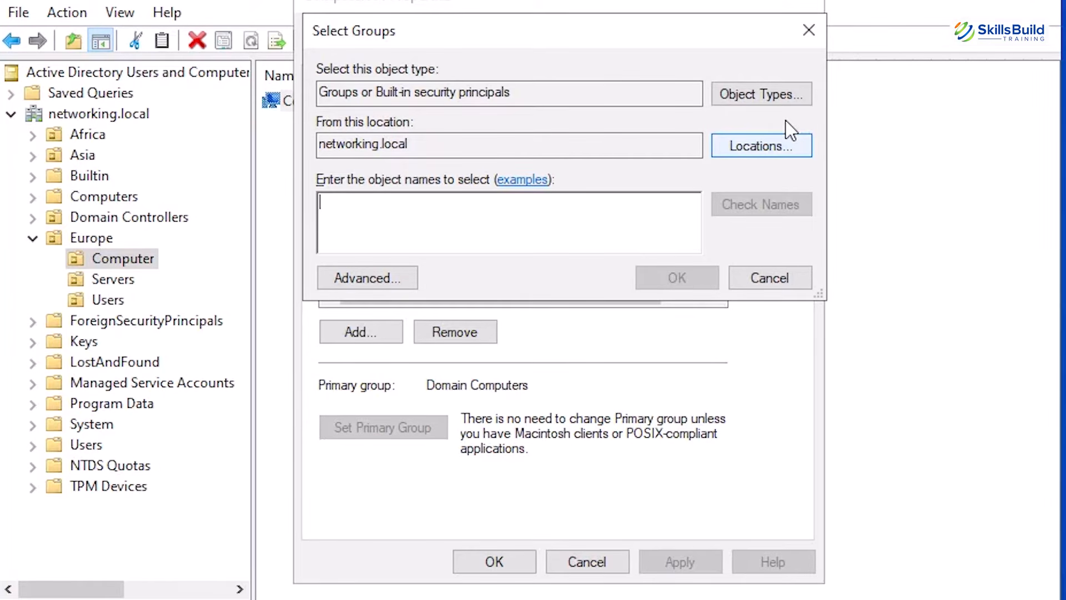
View Computer001's attributes in the Attribute Editor and check the filter options of the list
left_click(758, 53)
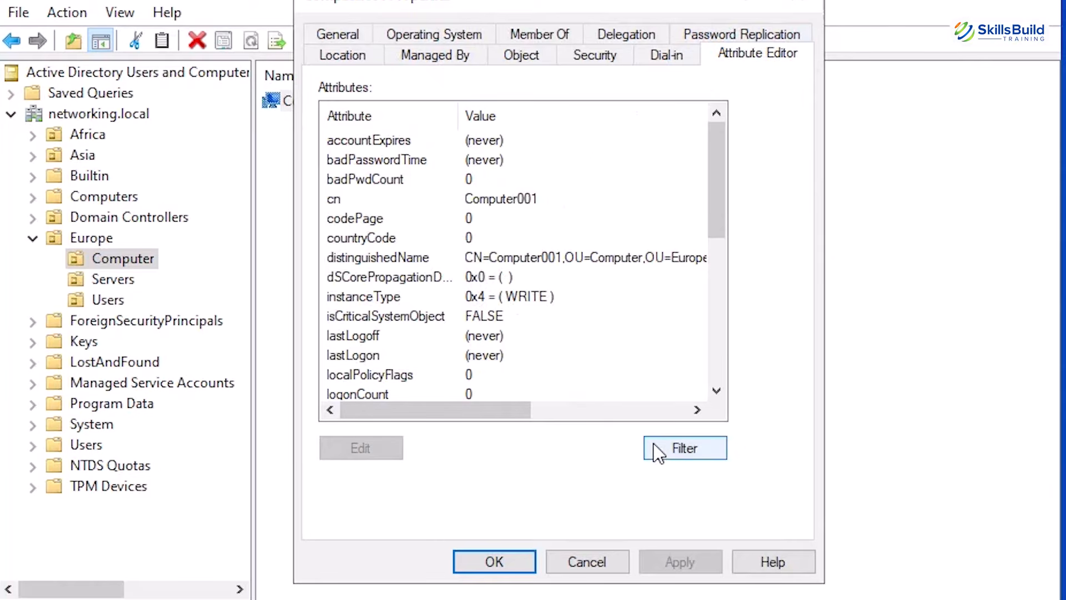
left_click(684, 449)
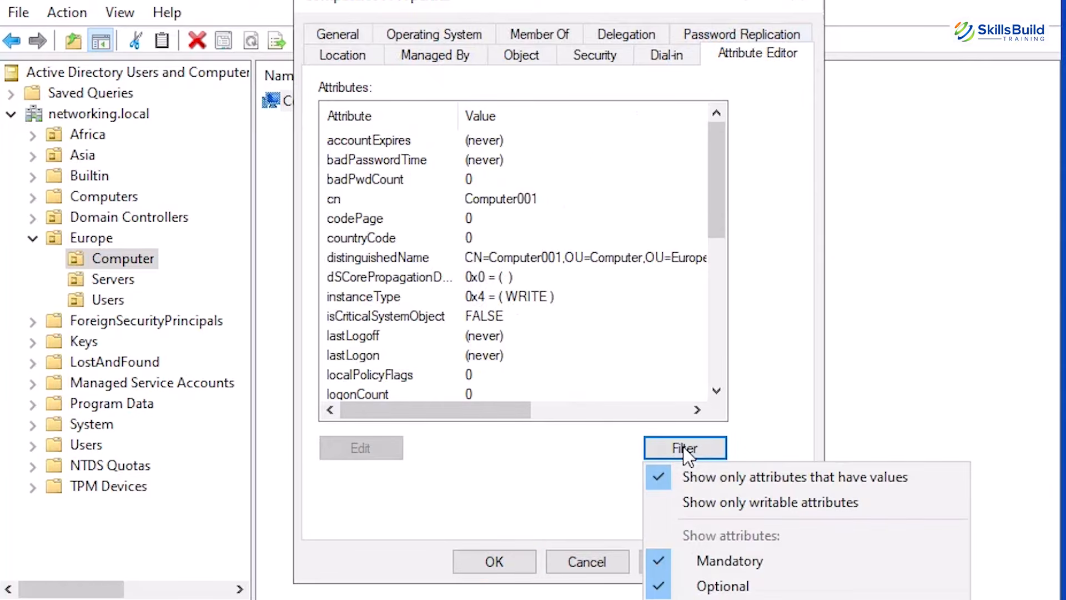
left_click(736, 477)
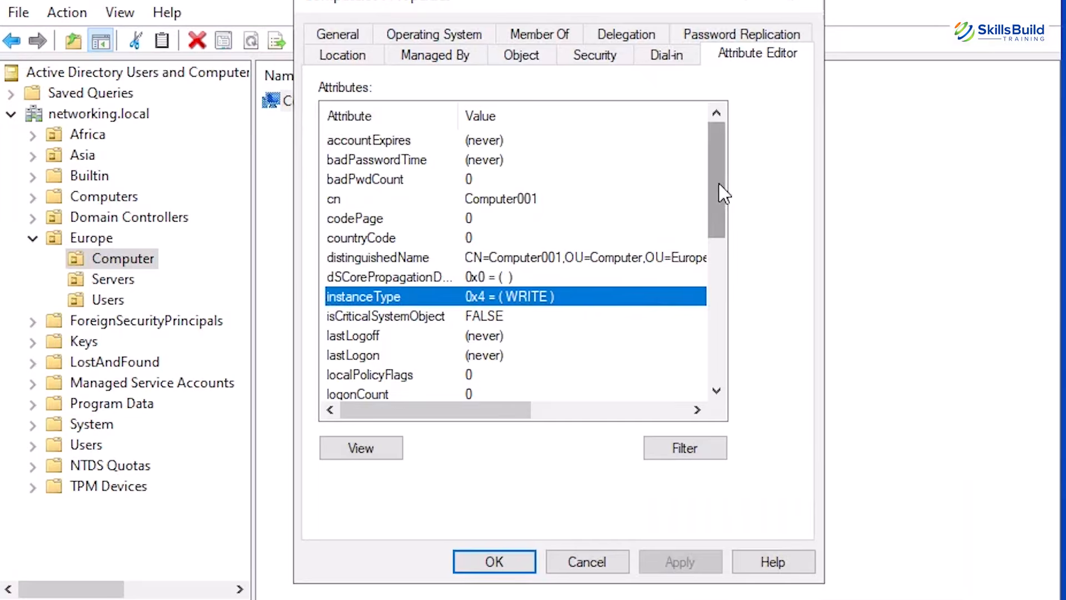
left_click_drag(718, 191, 701, 291)
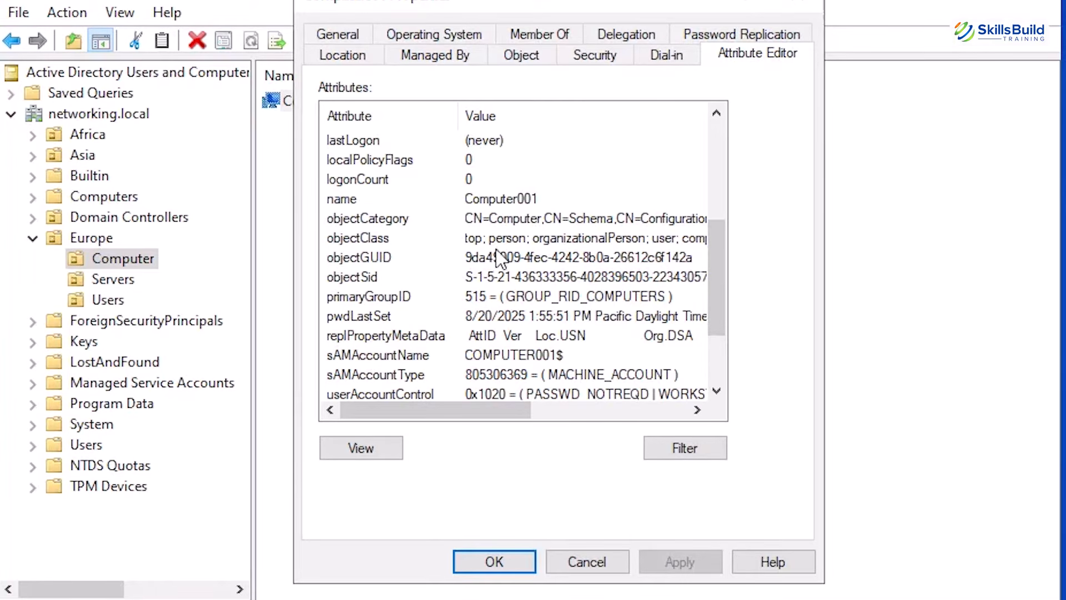
Examine Computer001's pwdLastSet, name and lastLogon attributes, and close its properties
left_click(376, 317)
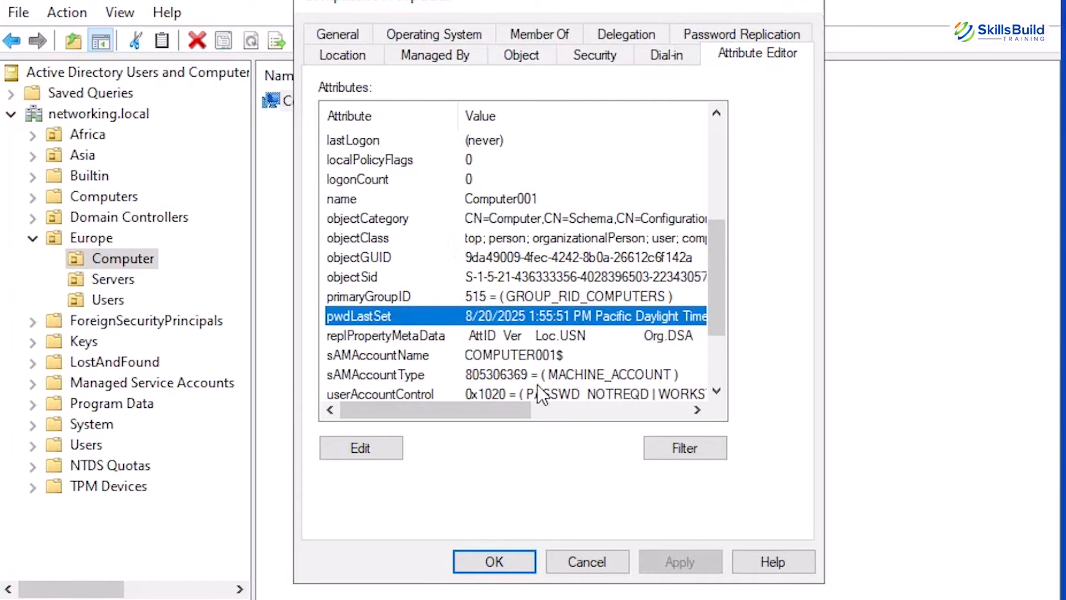
left_click_drag(511, 411, 476, 419)
scroll(514, 347, "down", 1)
scroll(511, 344, "down", 1)
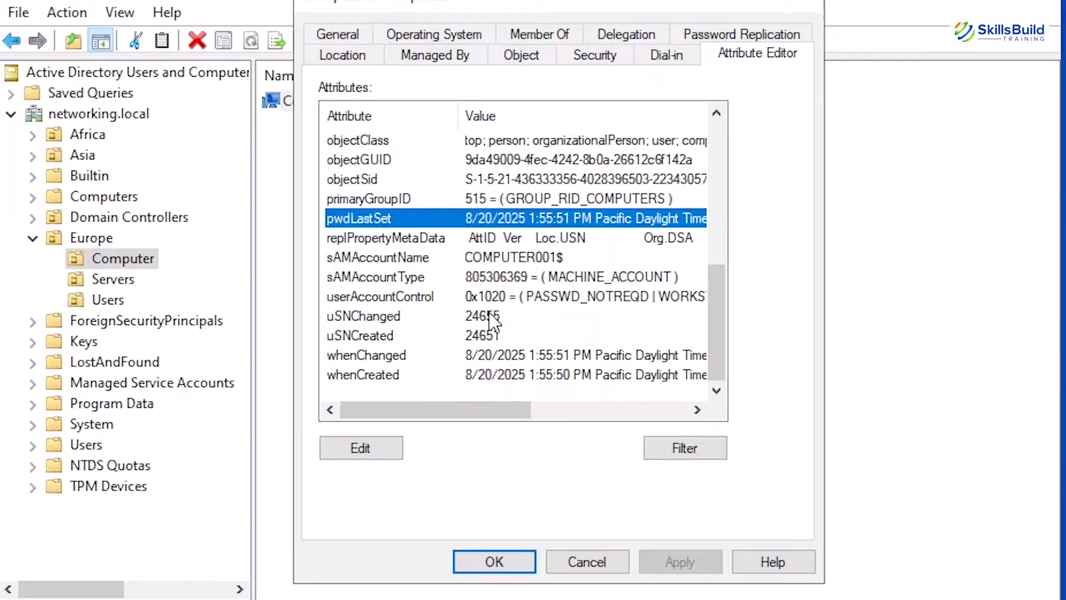
scroll(502, 278, "up", 1)
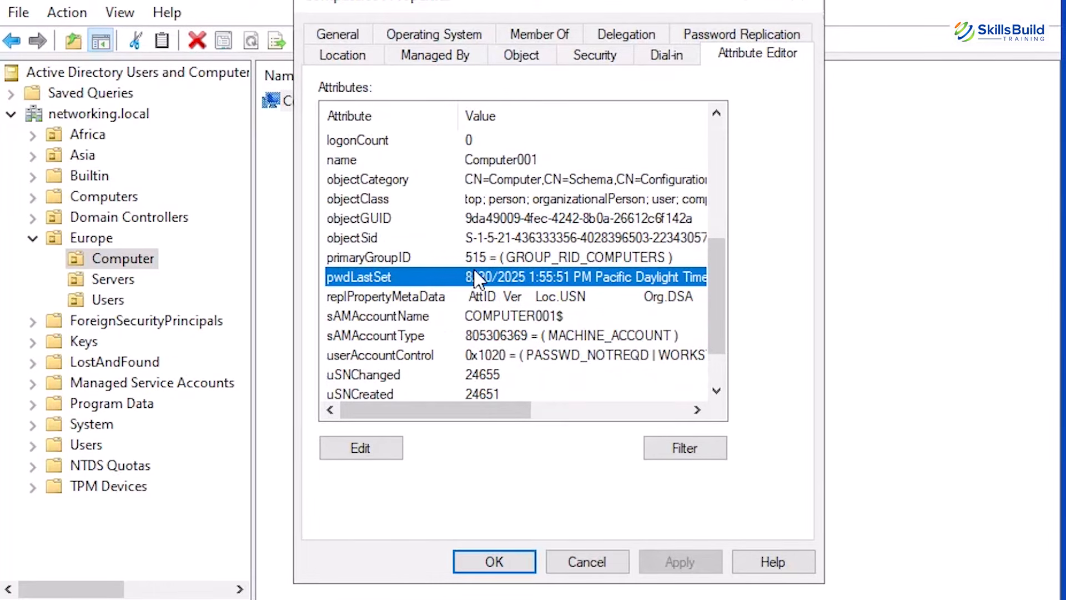
scroll(477, 276, "up", 1)
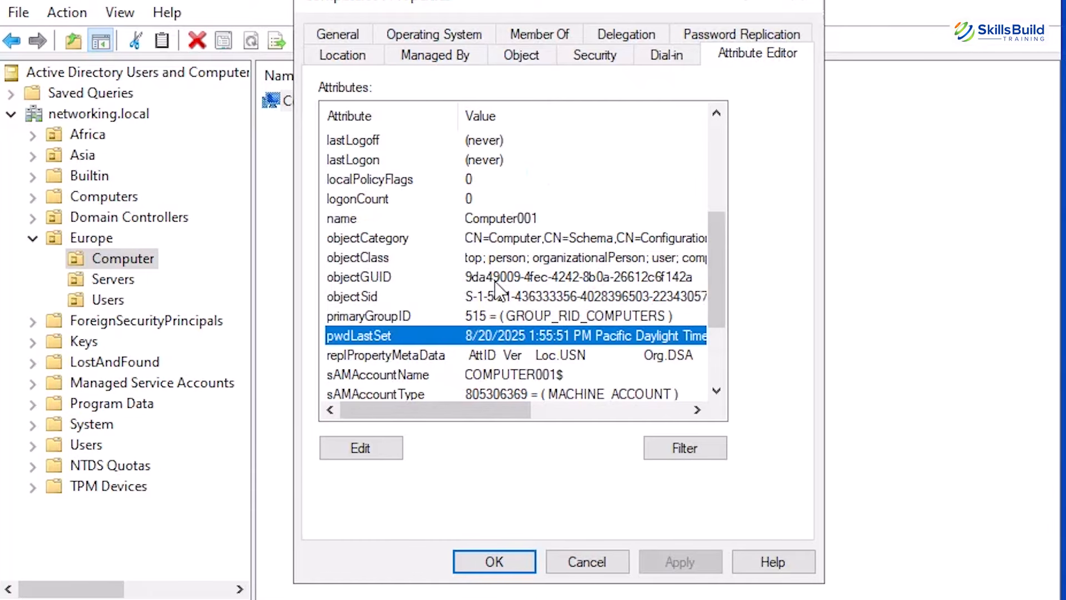
left_click(518, 222)
scroll(525, 227, "up", 1)
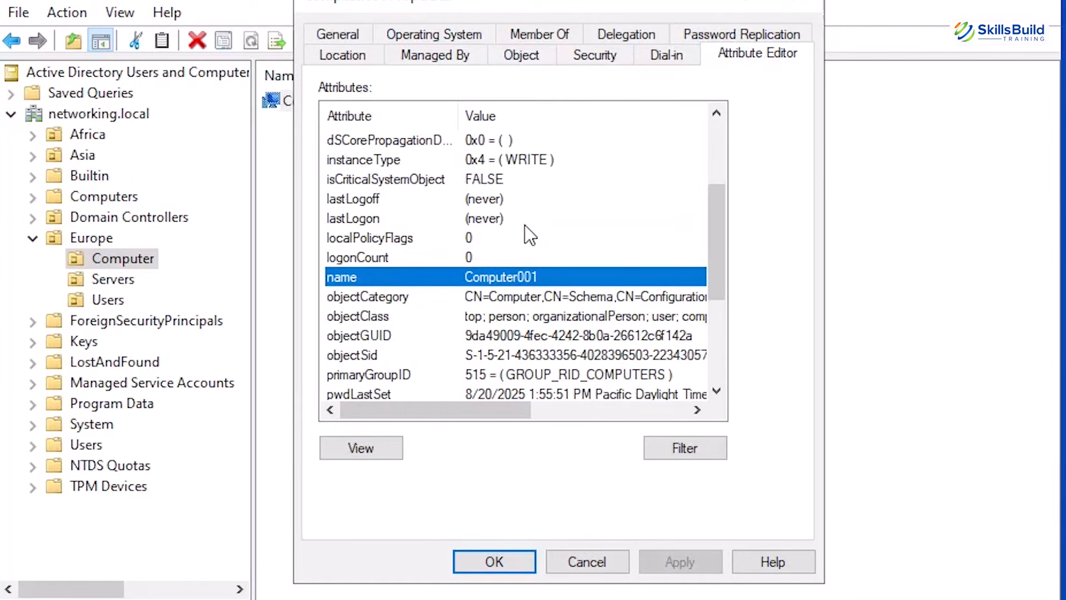
scroll(525, 227, "up", 1)
left_click(492, 276)
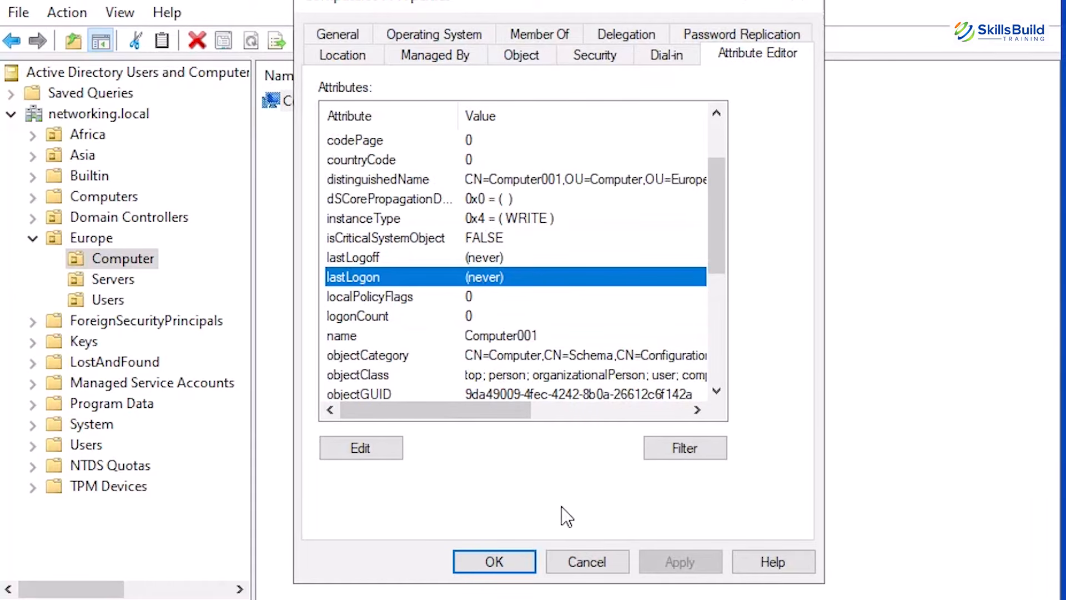
left_click(494, 562)
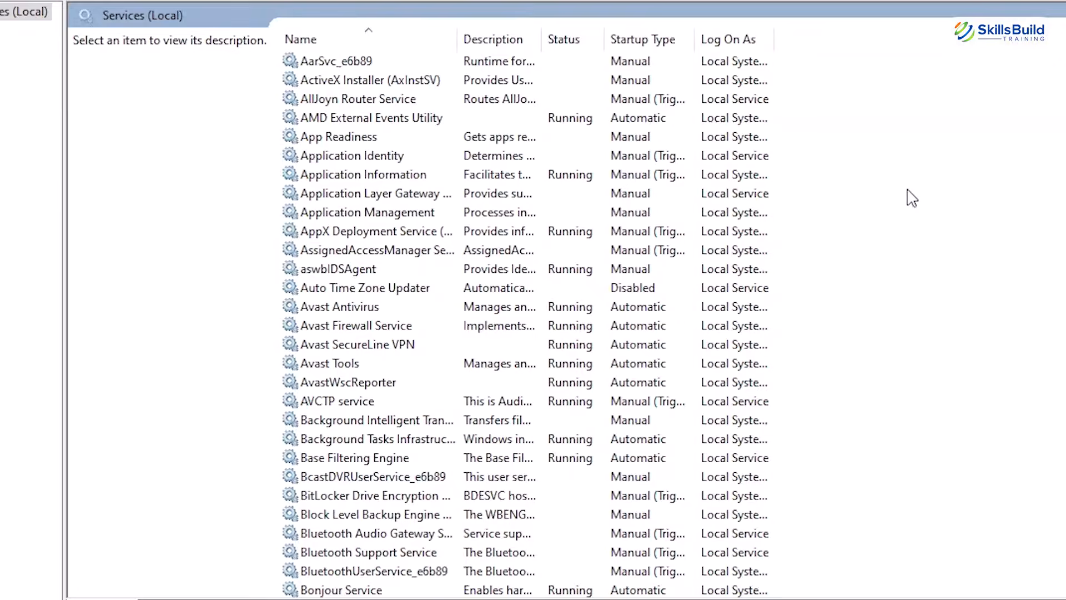
Look through the list of local services in the Services console
scroll(915, 196, "down", 20)
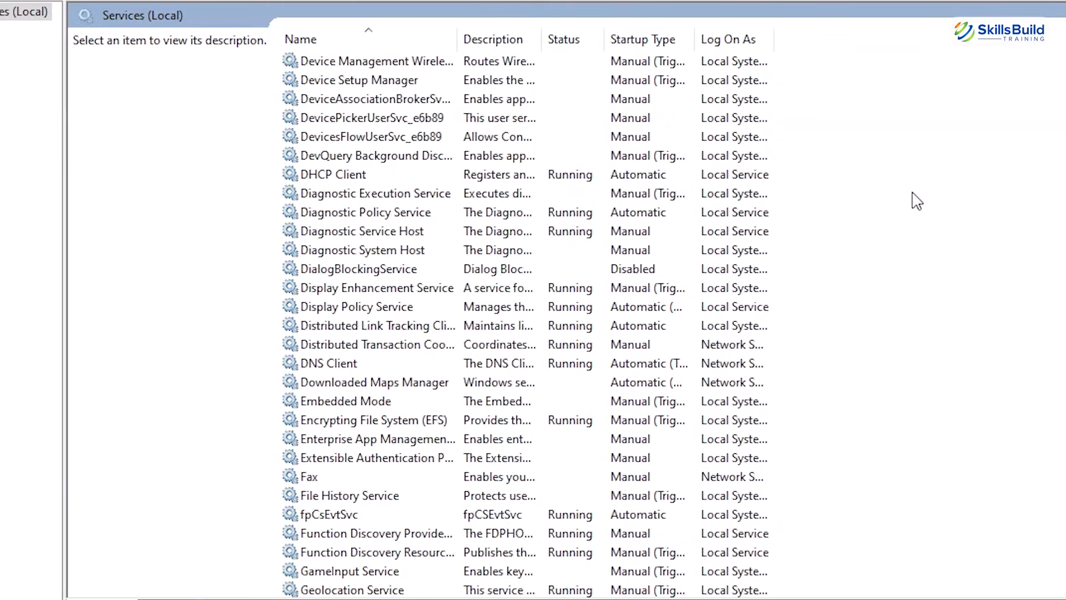
scroll(915, 201, "down", 20)
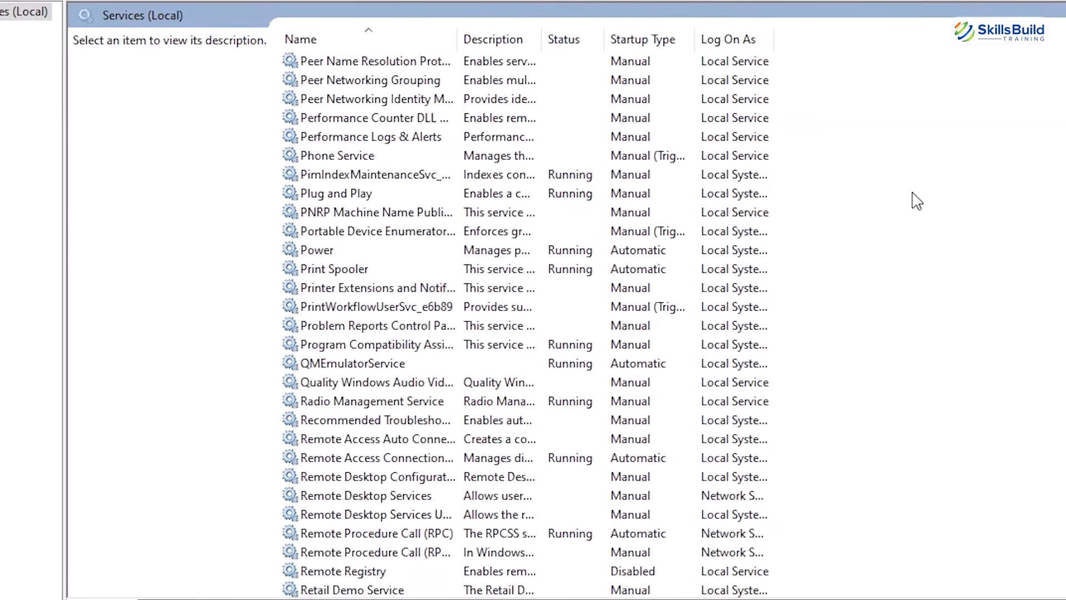
scroll(917, 201, "down", 20)
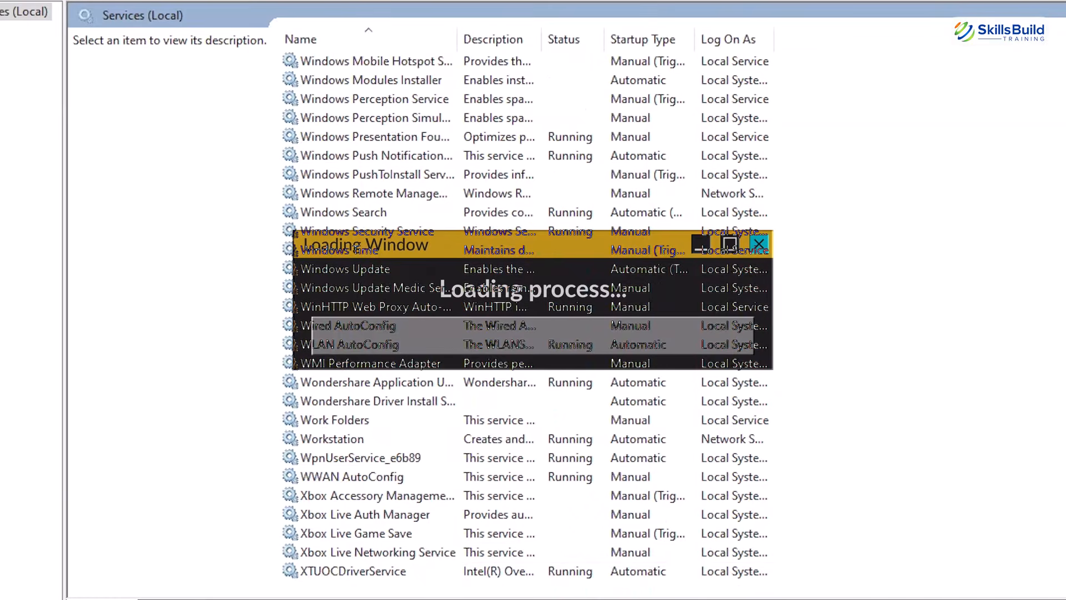
scroll(915, 201, "up", 19)
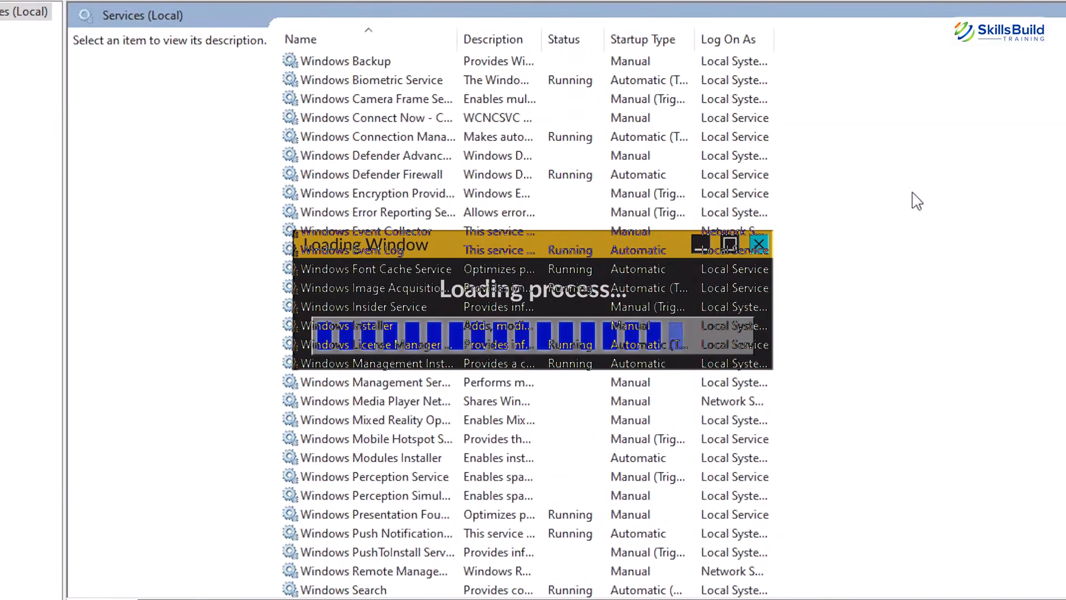
scroll(917, 201, "up", 20)
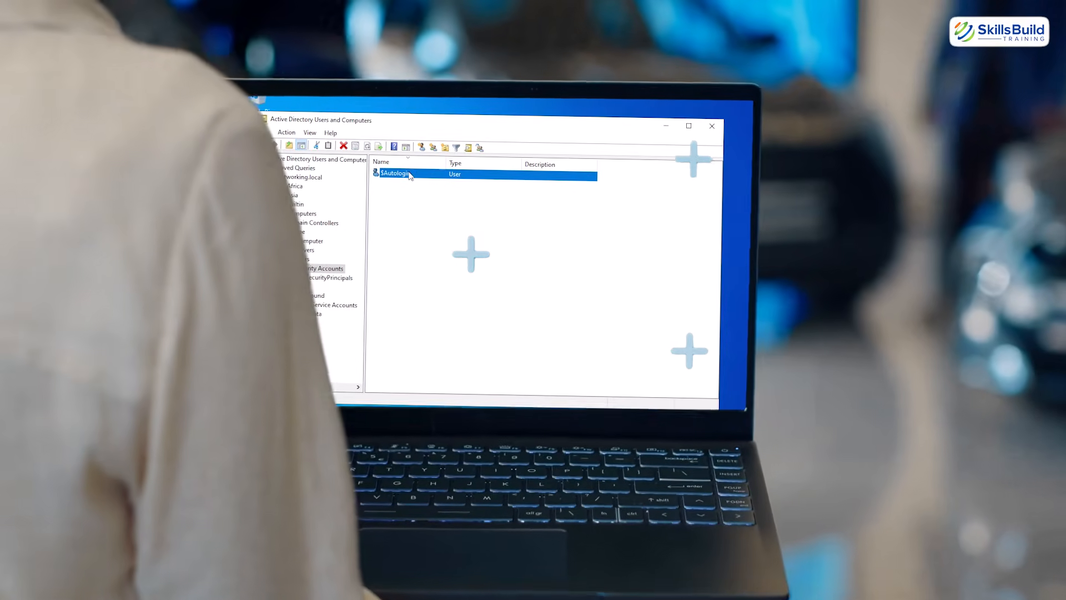
Open the properties of the $Autologin user and start its description with "Ser"
double_click(425, 175)
key("ctrl+c")
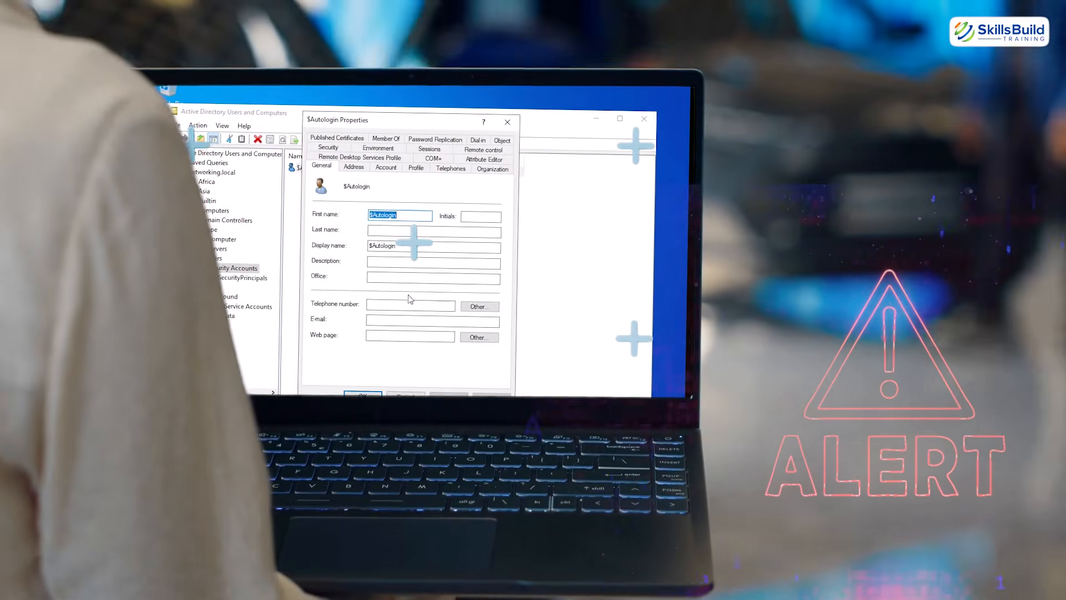
left_click(386, 264)
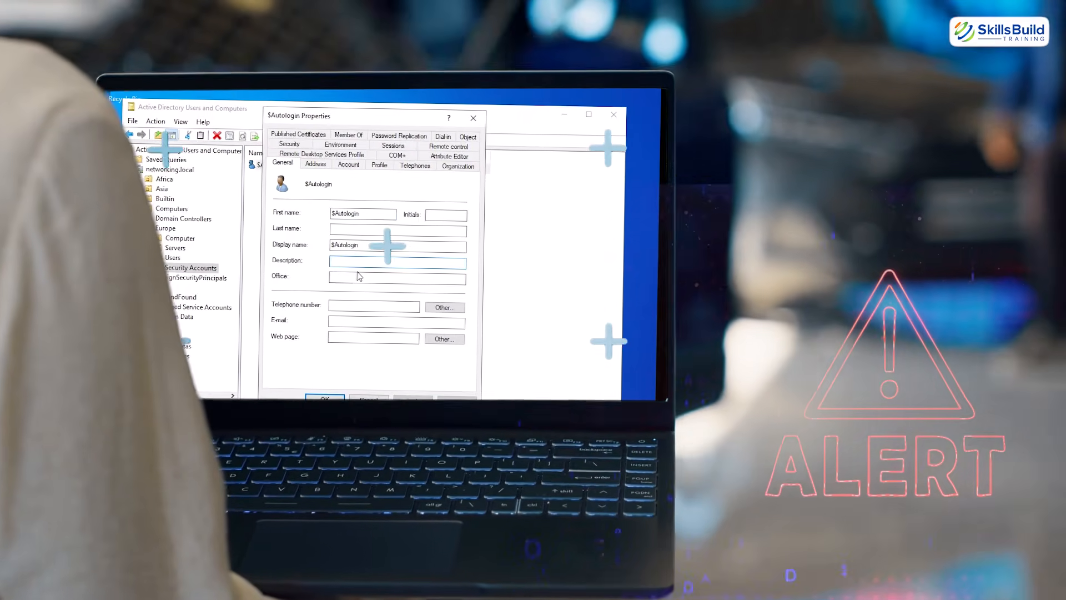
type("Ser")
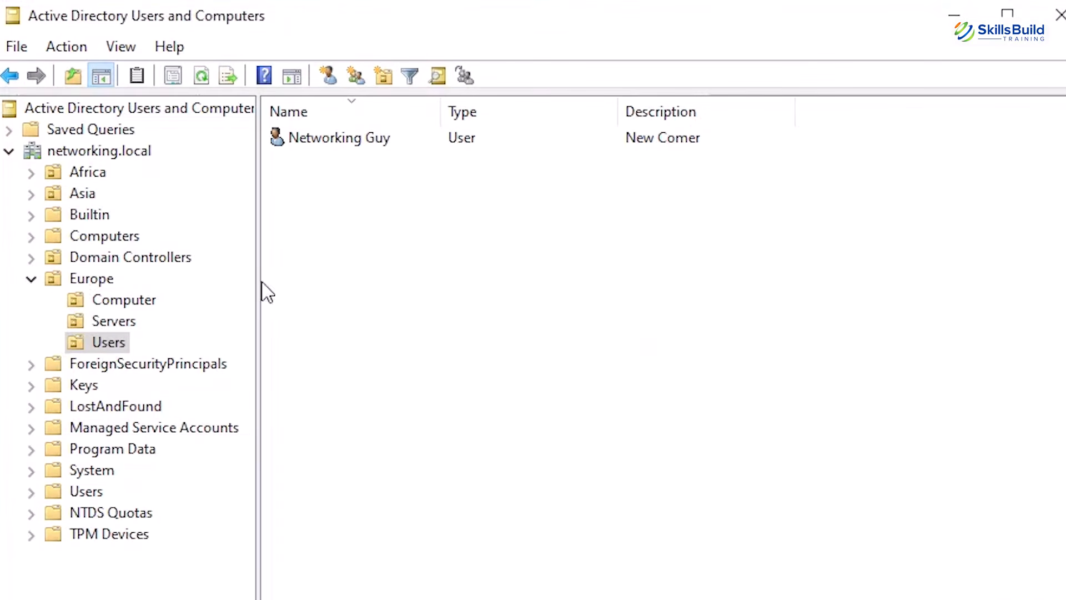
Create an organizational unit named "Security Accounts" inside the Europe organizational unit, keeping protection from accidental deletion enabled
left_click(88, 284)
right_click(86, 281)
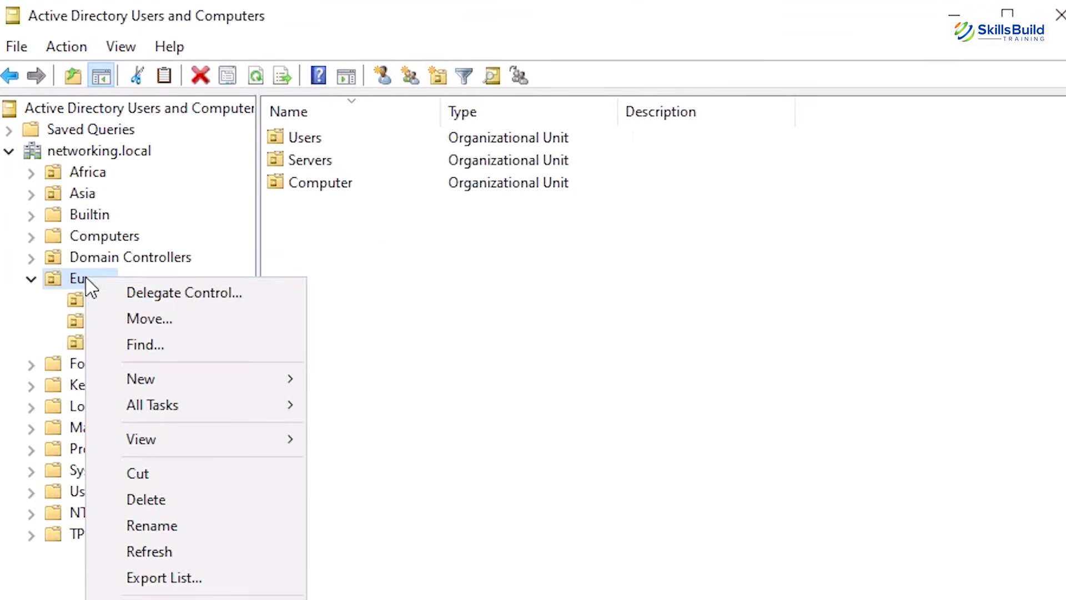
mouse_move(175, 384)
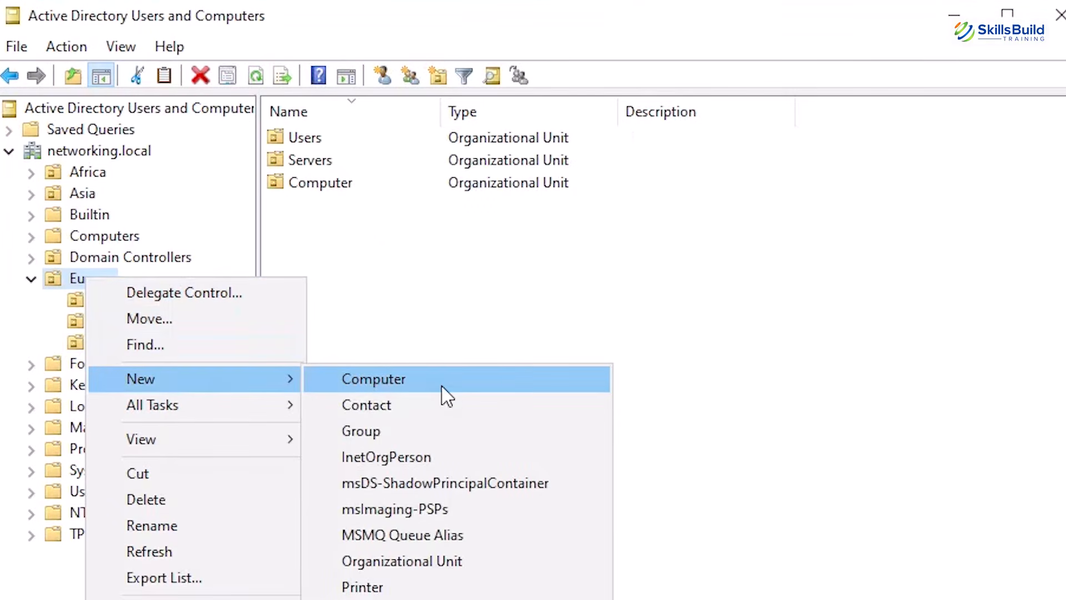
left_click(431, 562)
type("Security Accounts")
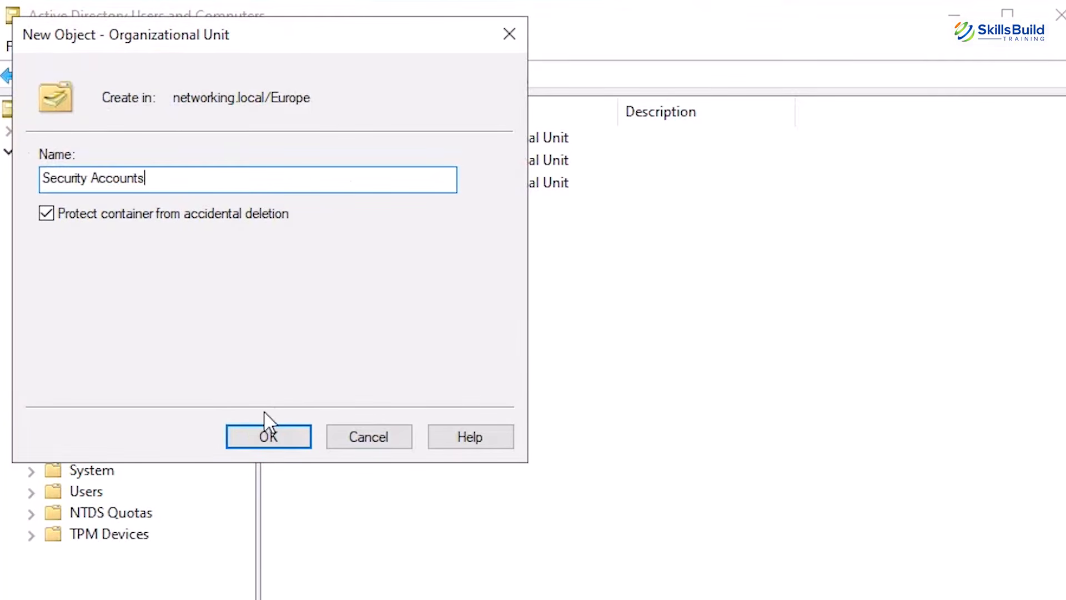
left_click(268, 440)
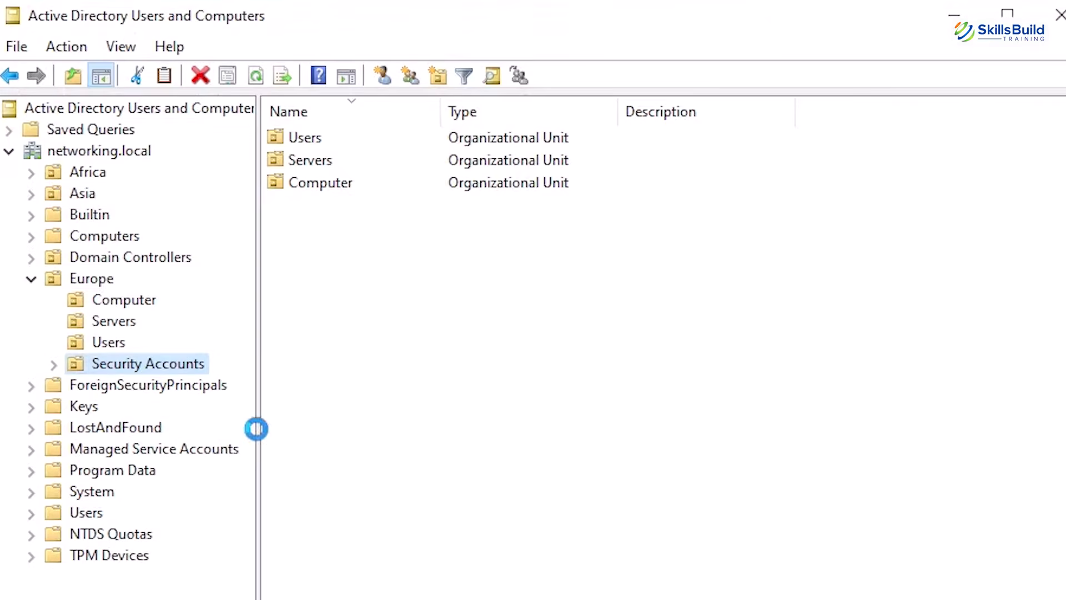
Start a new user in the Security Accounts unit with first name and user logon name "$Autologin"
right_click(133, 366)
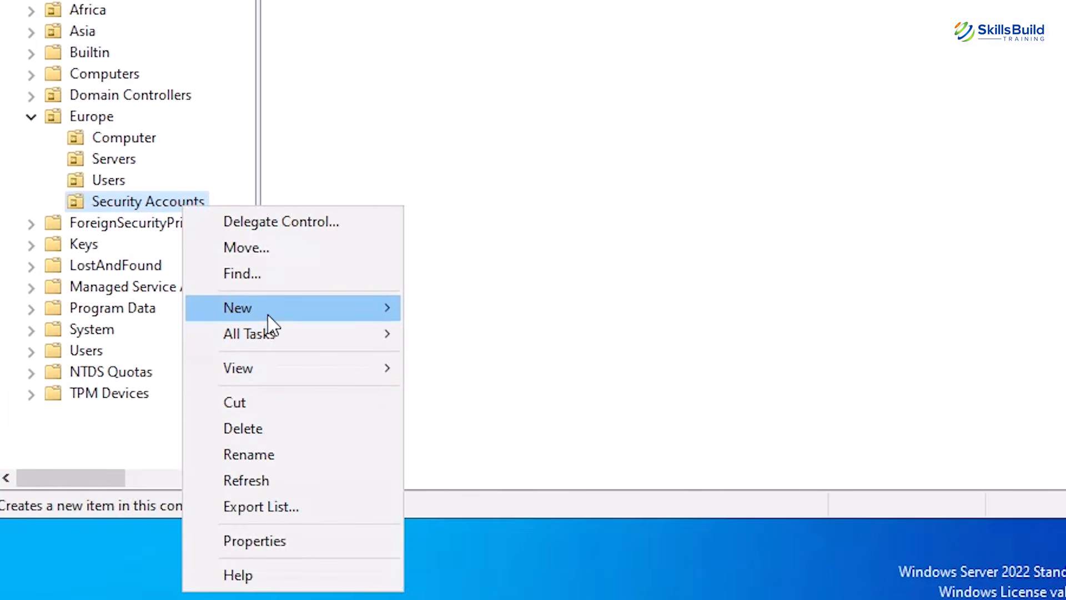
mouse_move(269, 321)
left_click(457, 544)
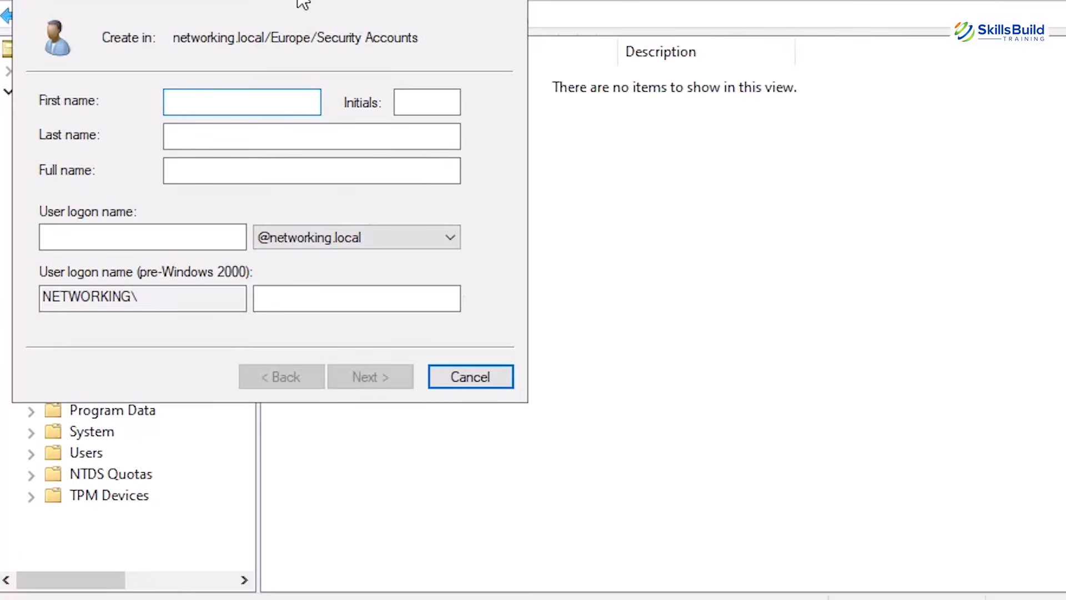
left_click_drag(303, 2, 586, 55)
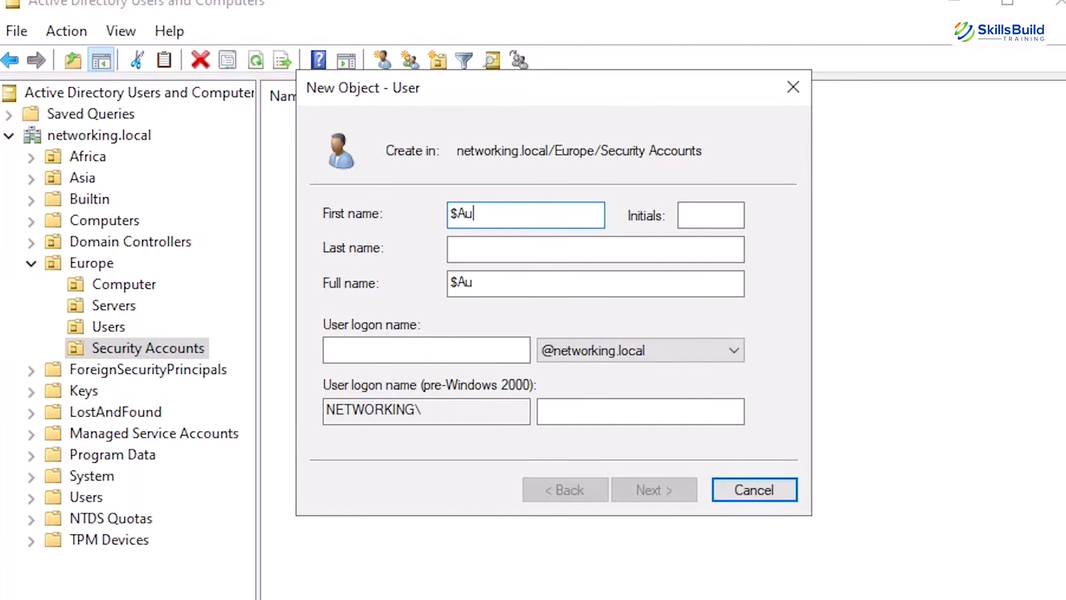
type("login")
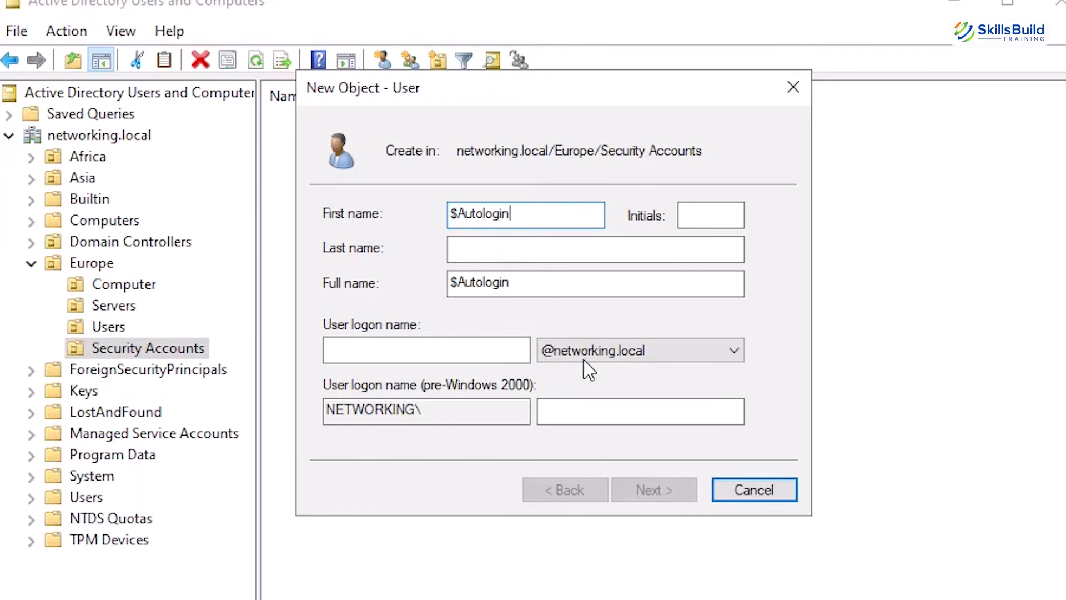
left_click(461, 353)
key("ctrl+v")
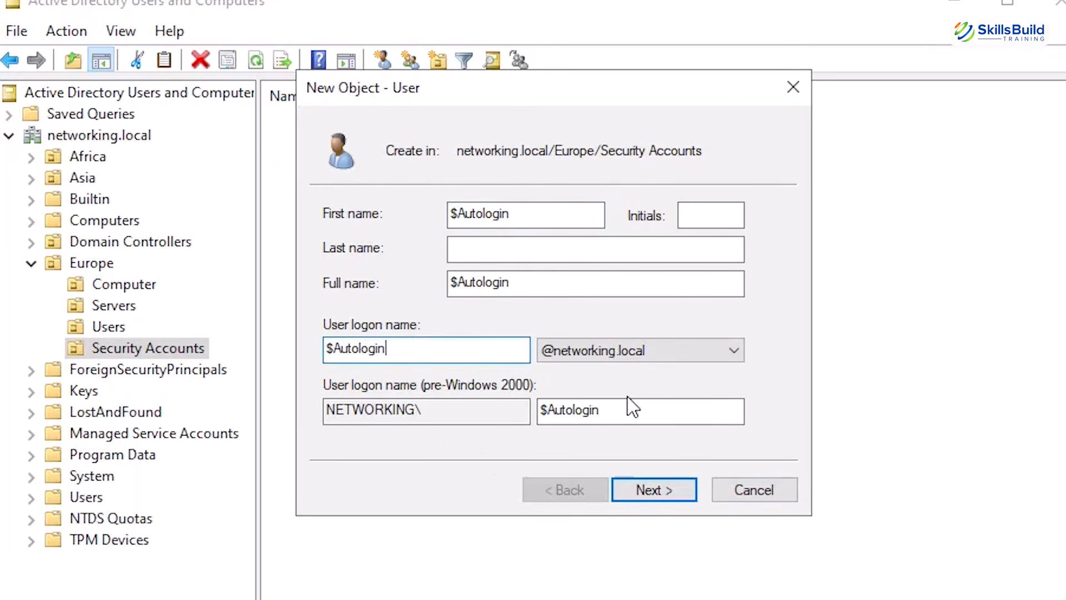
left_click(646, 491)
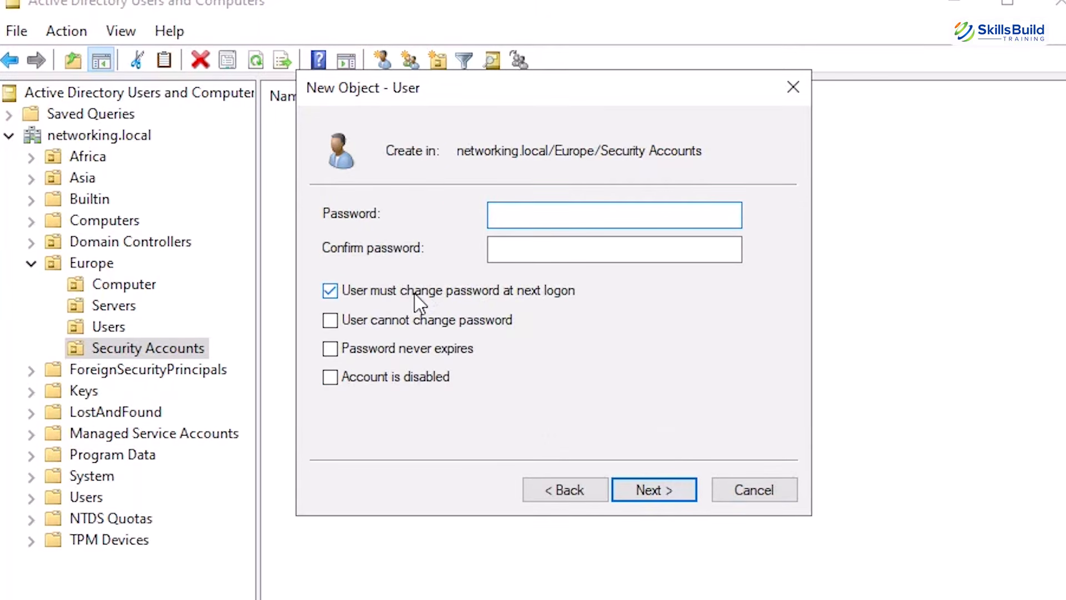
Enter and confirm the account password, turn off the forced change at next logon, set Password never expires, and finish creating the user
type("••••••••")
key("Tab")
type("••••")
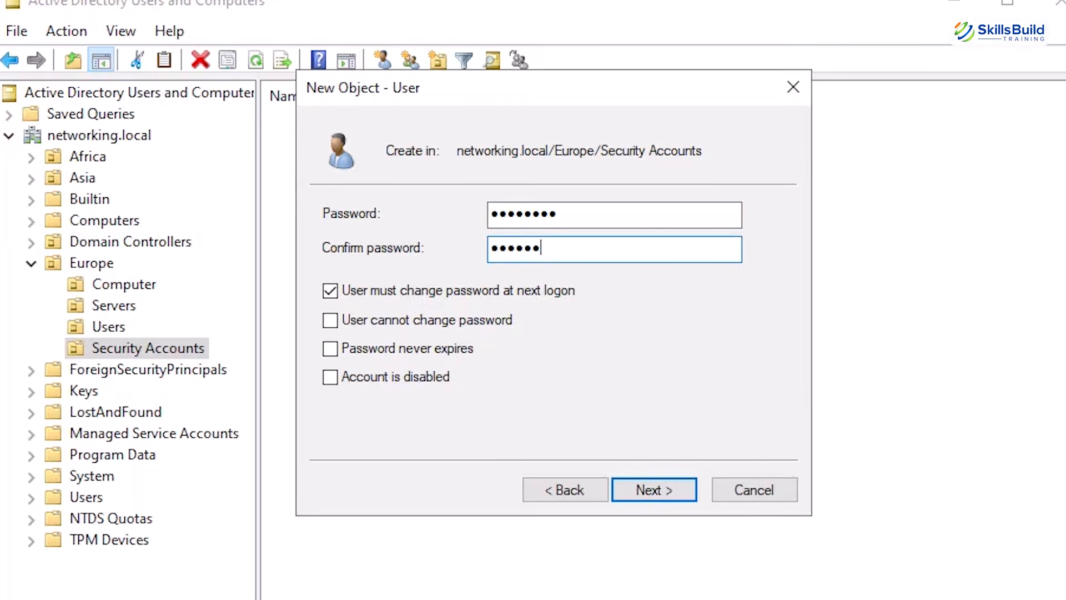
type("••••")
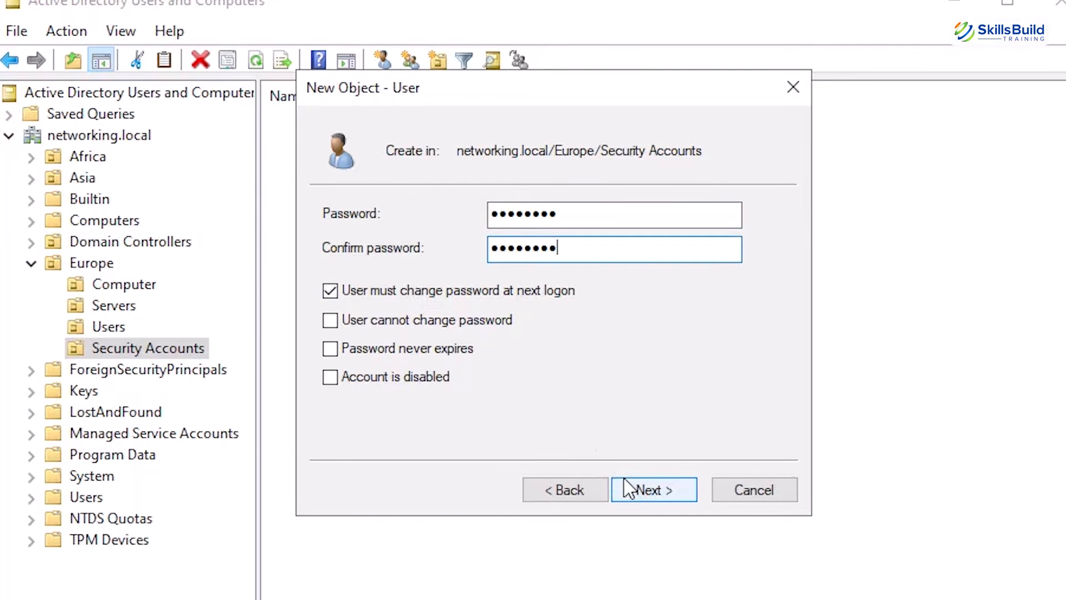
left_click(412, 295)
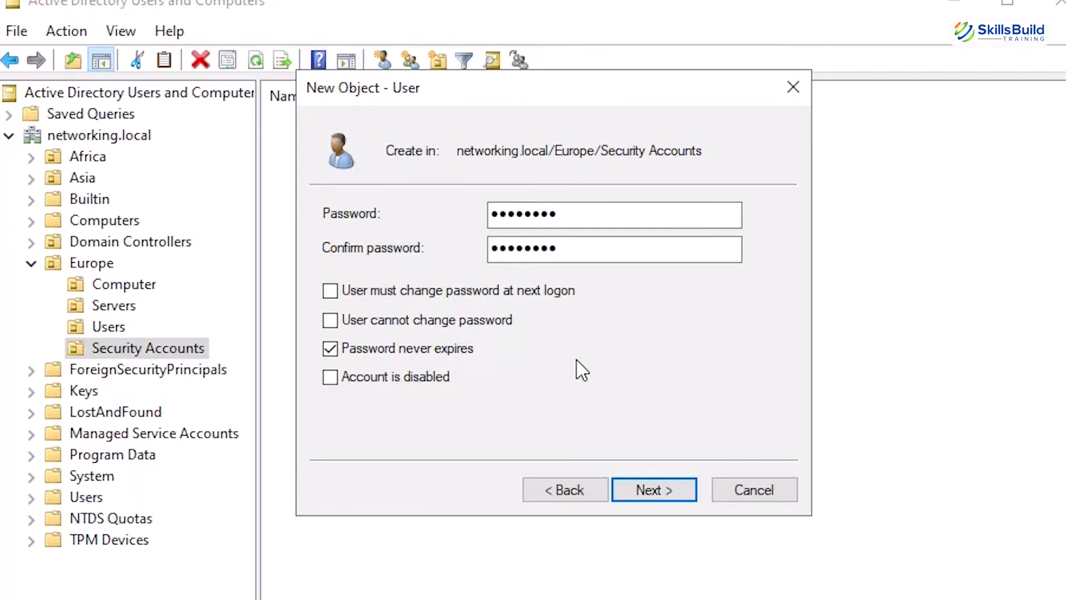
left_click(647, 491)
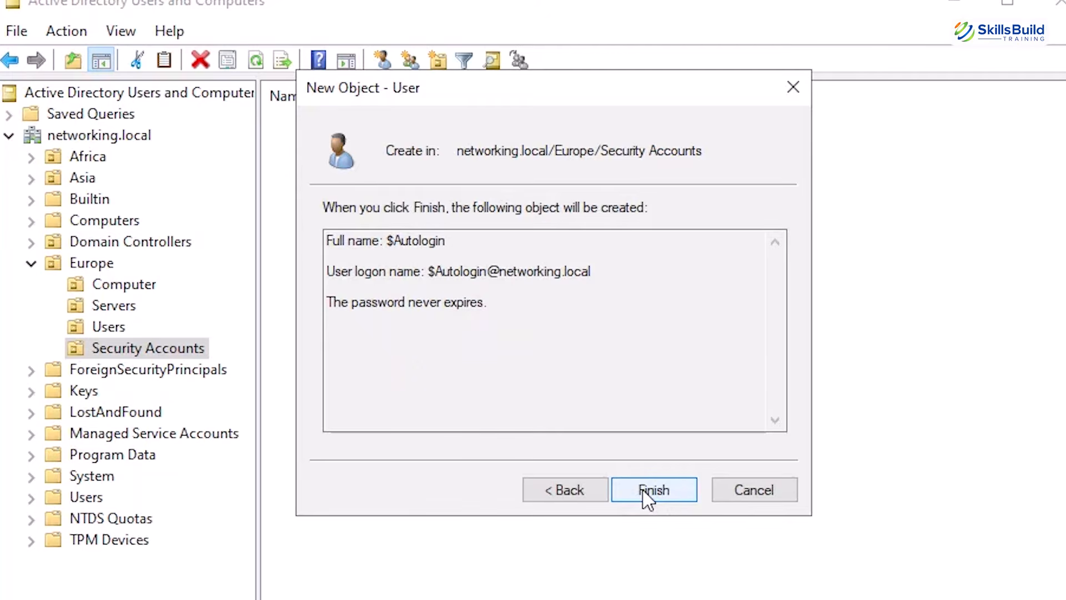
left_click(647, 492)
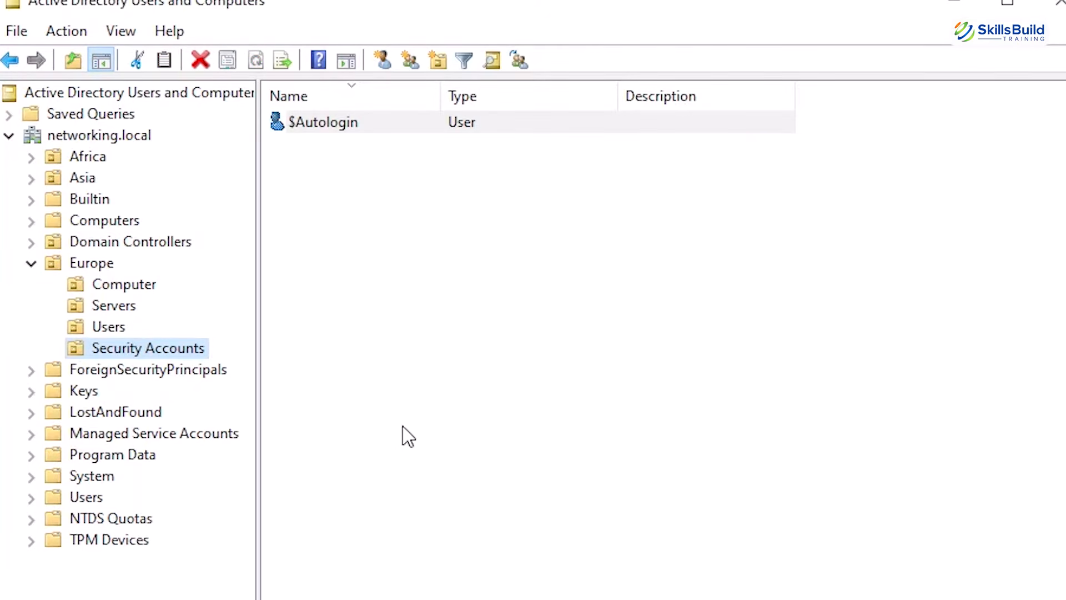
Open the properties of the $Autologin user in Security Accounts and start its description with "Service"
left_click(302, 151)
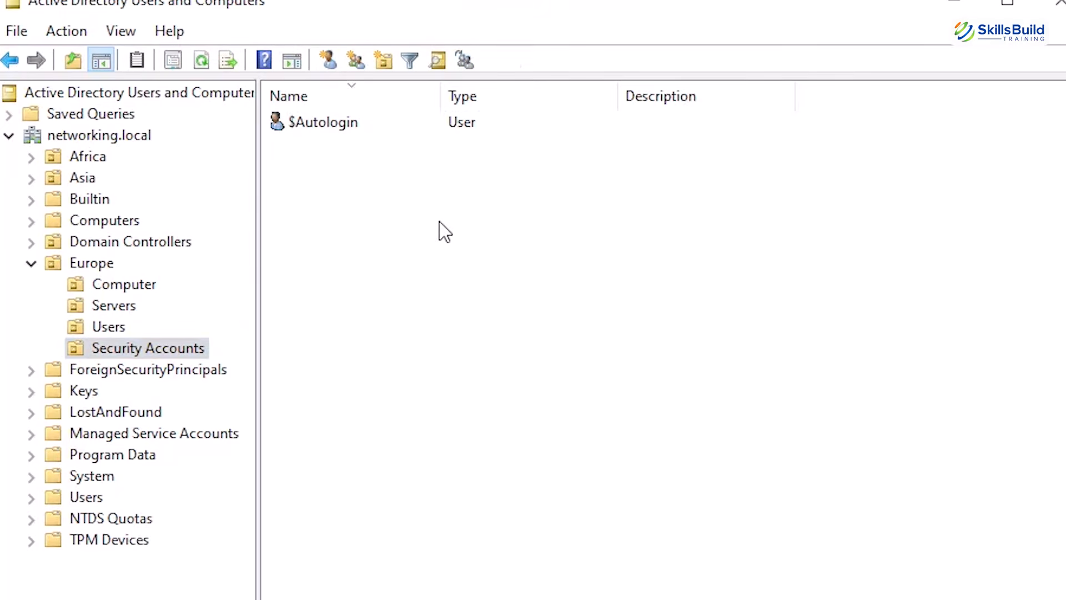
left_click(432, 127)
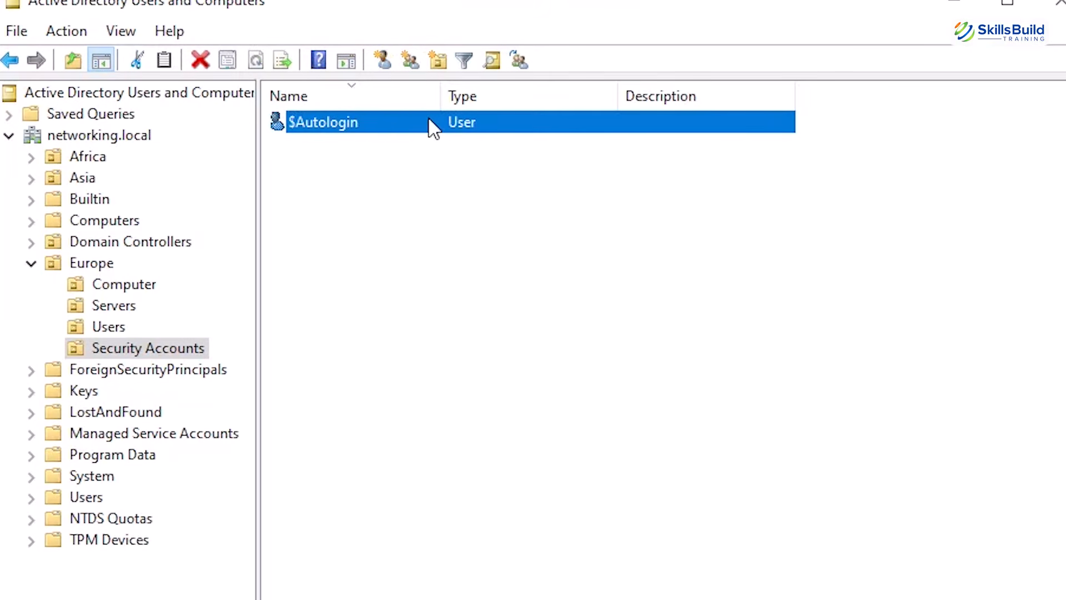
left_click(354, 125)
double_click(405, 125)
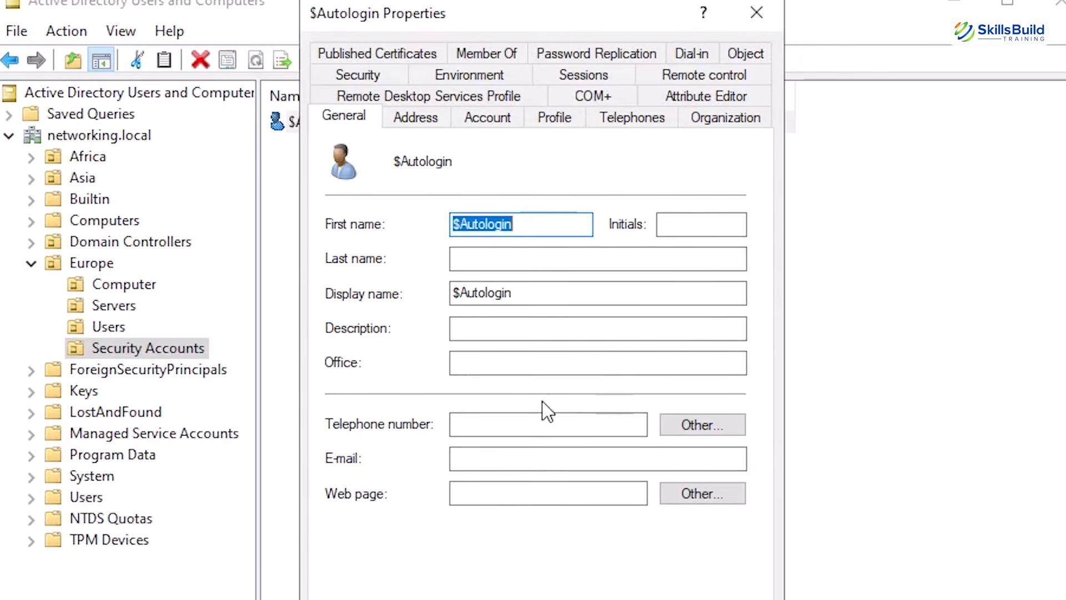
left_click(512, 327)
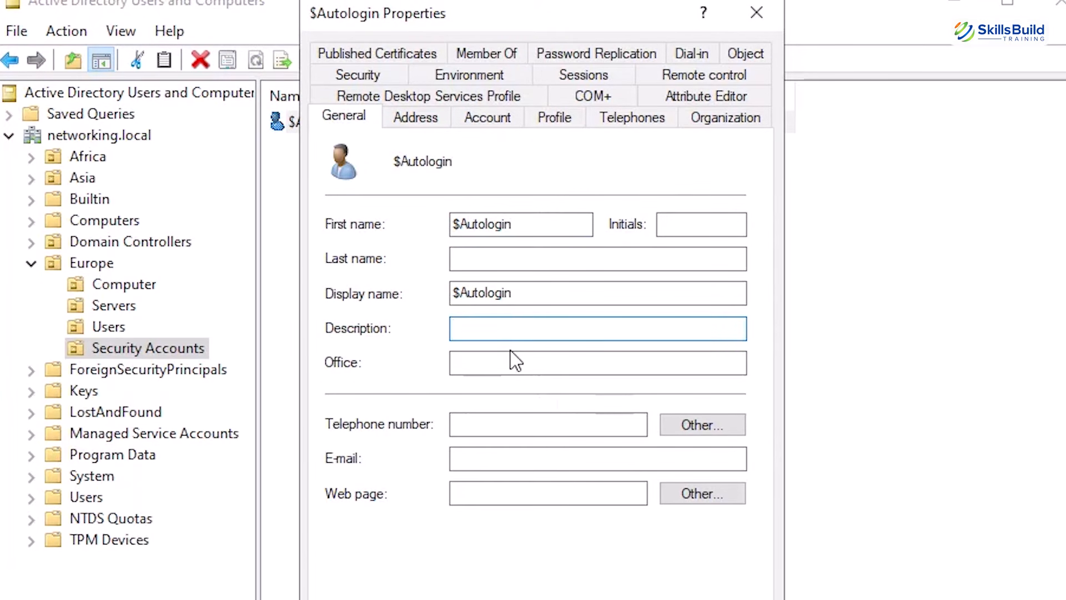
type("Servicev")
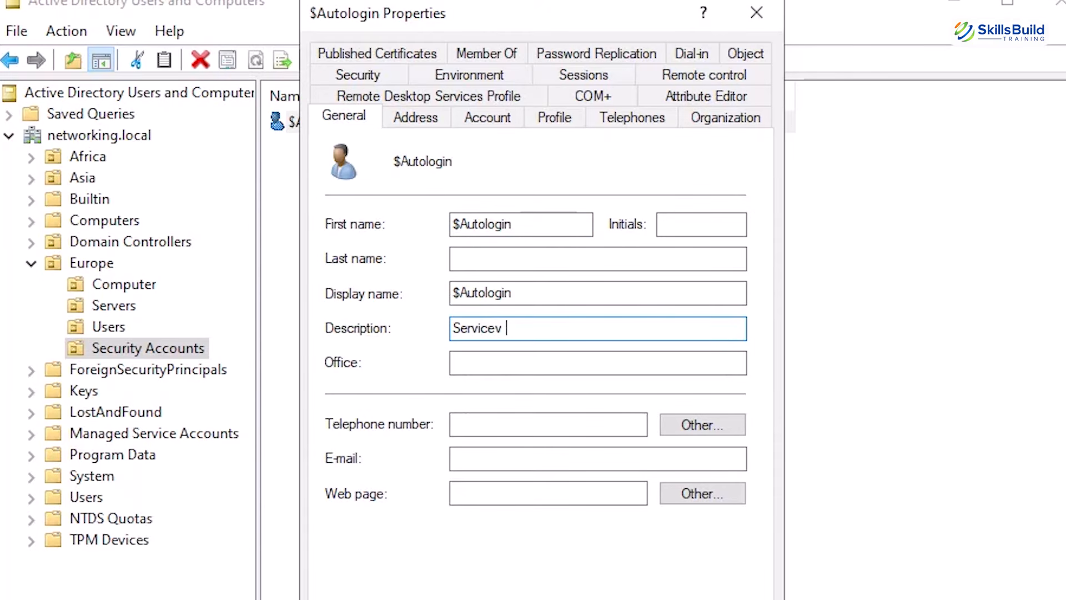